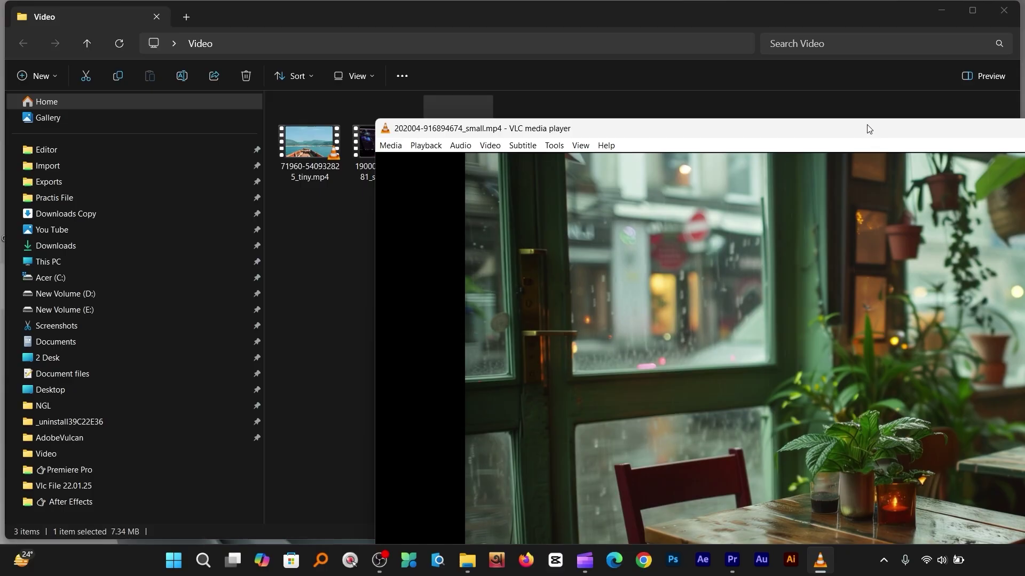
left_click_drag(867, 128, 617, 126)
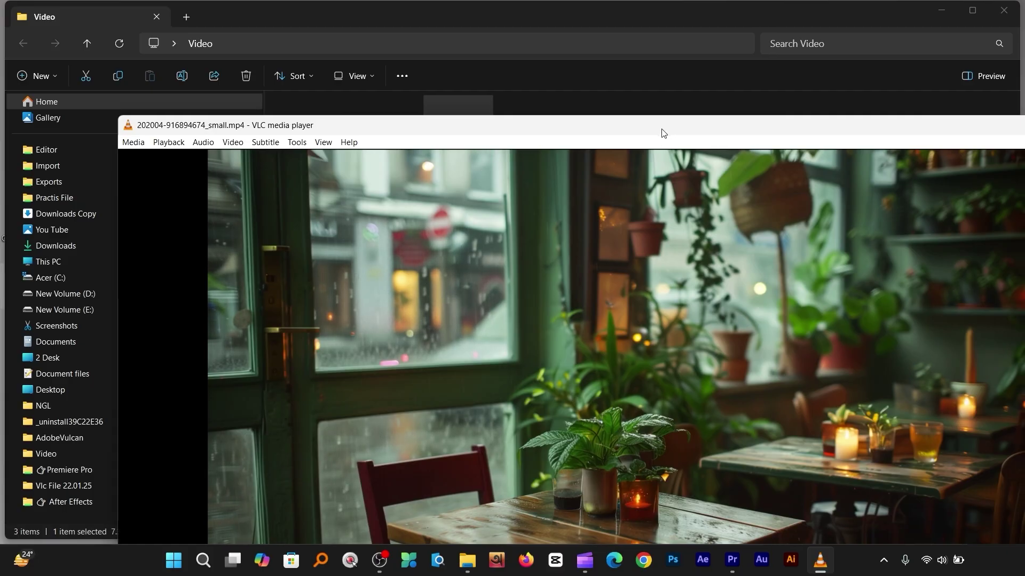
mouse_move(667, 134)
left_mouse_down()
mouse_move(528, 137)
mouse_move(664, 165)
mouse_move(671, 130)
mouse_move(665, 139)
left_mouse_up()
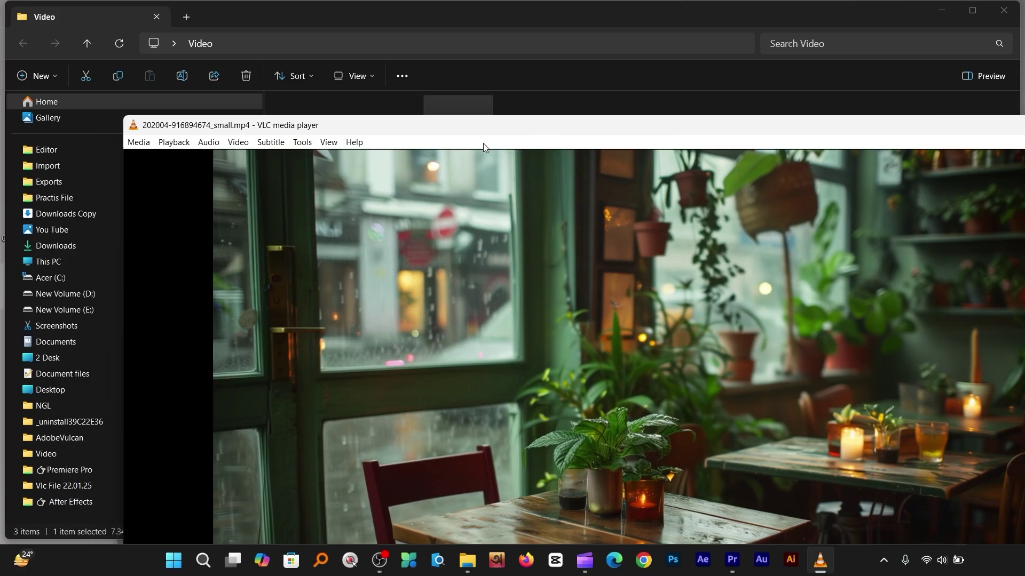
left_click_drag(480, 126, 429, 101)
left_click(253, 121)
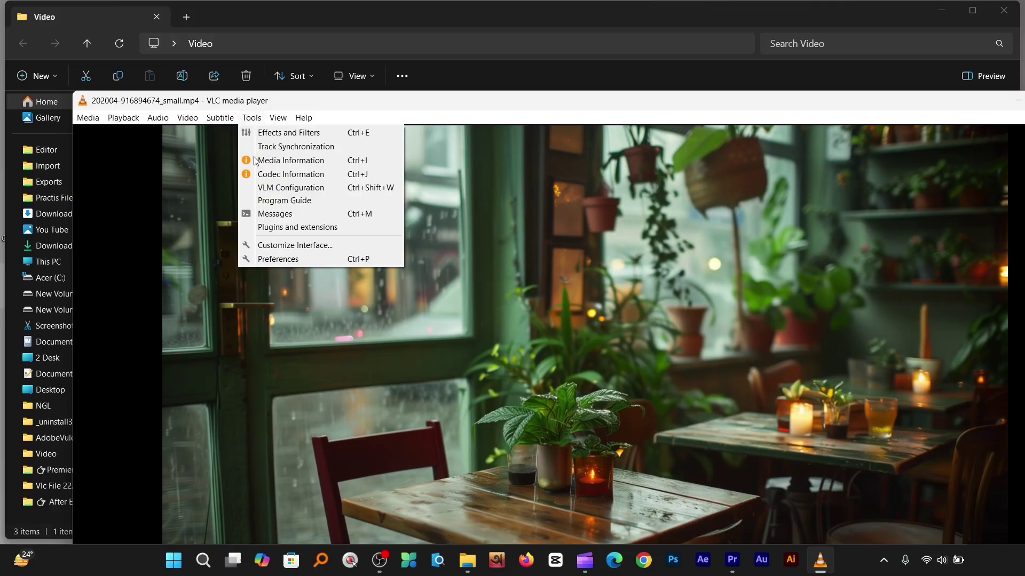
left_click(276, 260)
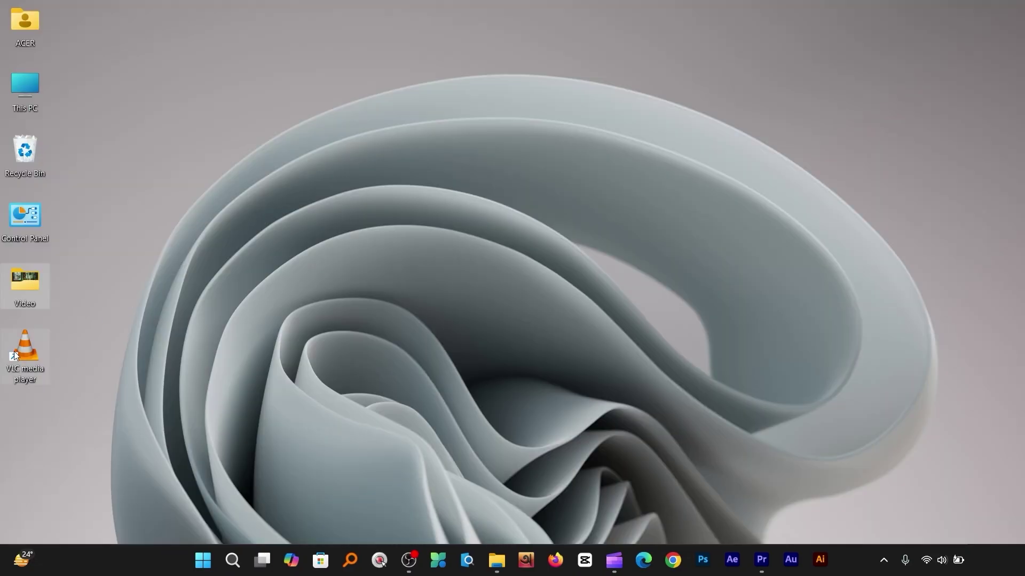
- In VLC media player, save interface preferences with native style, full-screen controls, integrated video, systray icon and one file-manager instance on, and interface resizing off
double_click(18, 351)
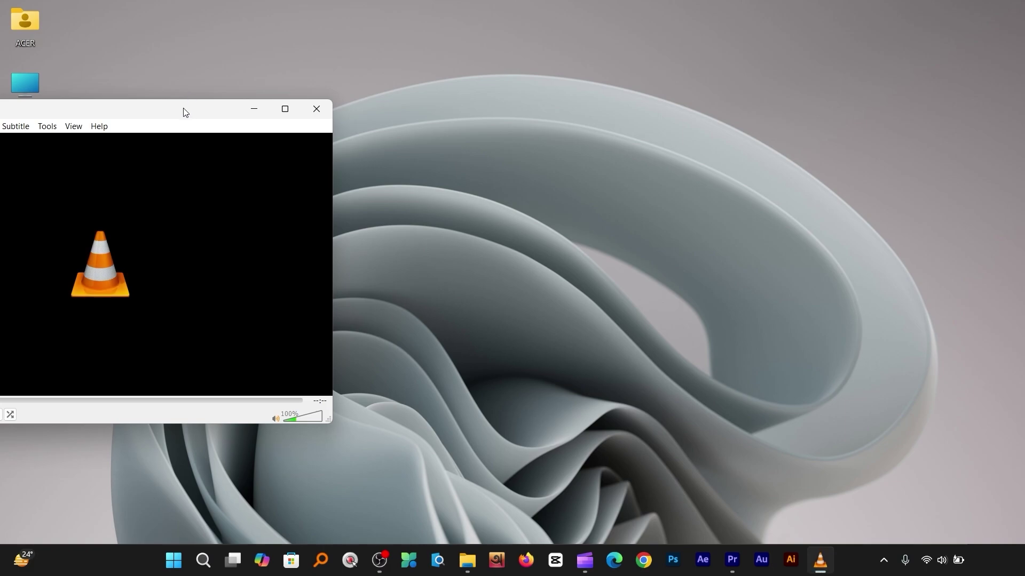
left_click_drag(184, 112, 497, 91)
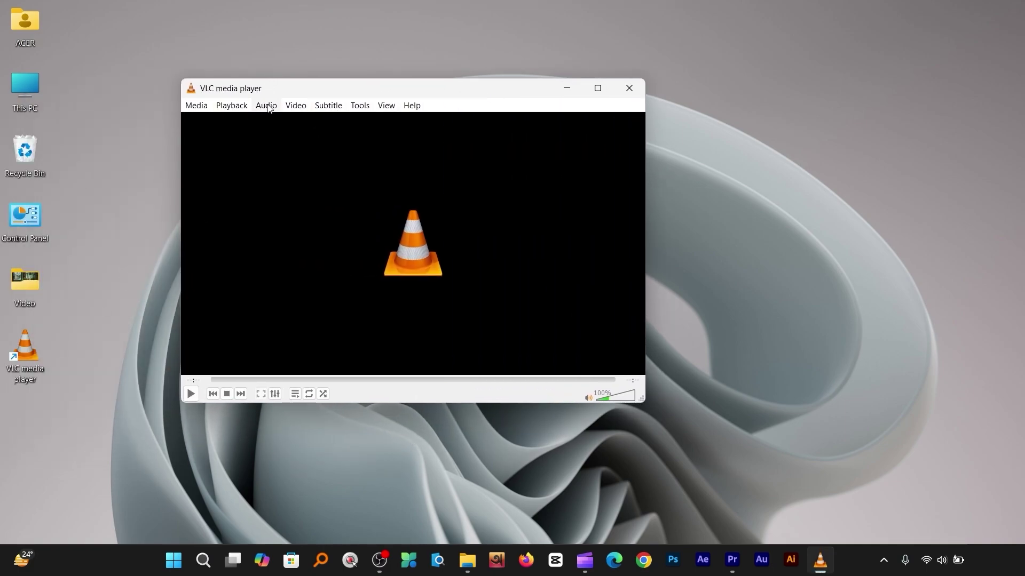
left_click(359, 105)
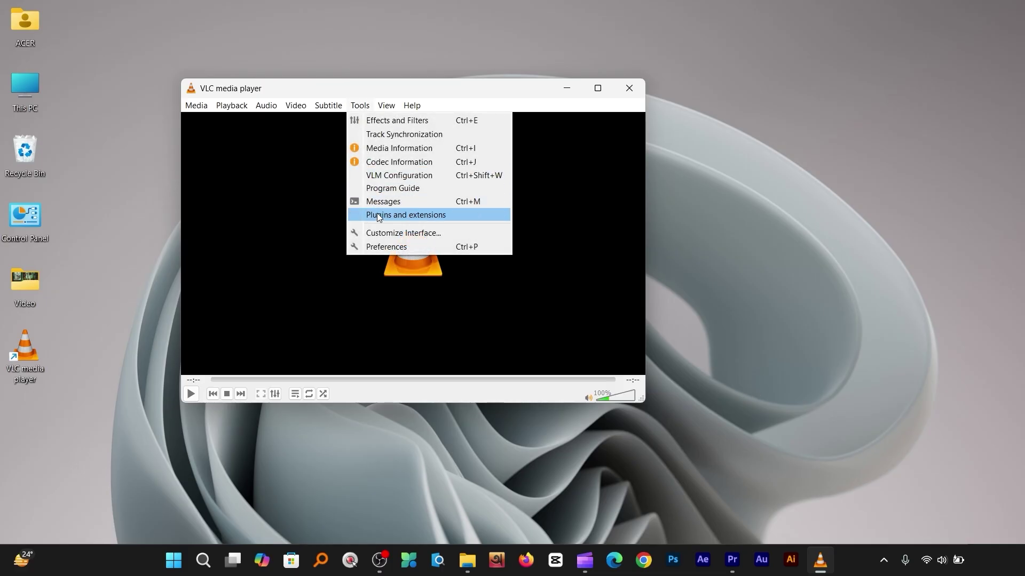
left_click(379, 244)
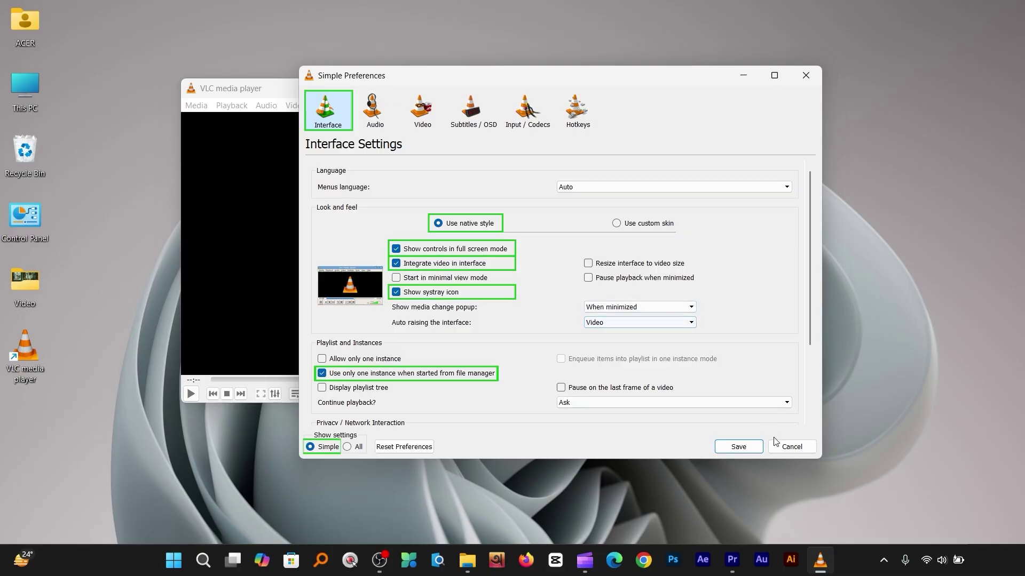
left_click(742, 447)
key("alt+F4")
double_click(31, 286)
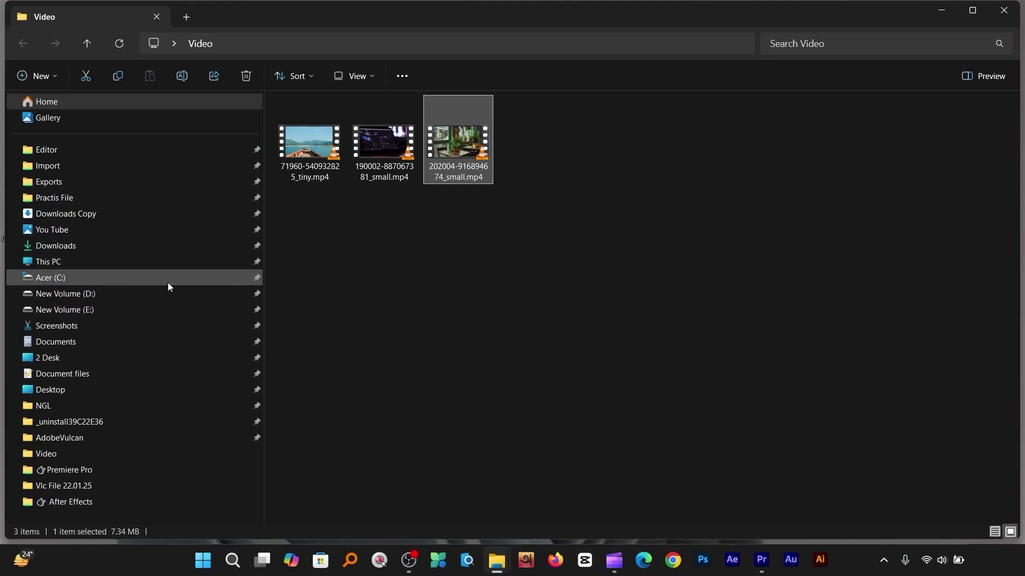
double_click(462, 155)
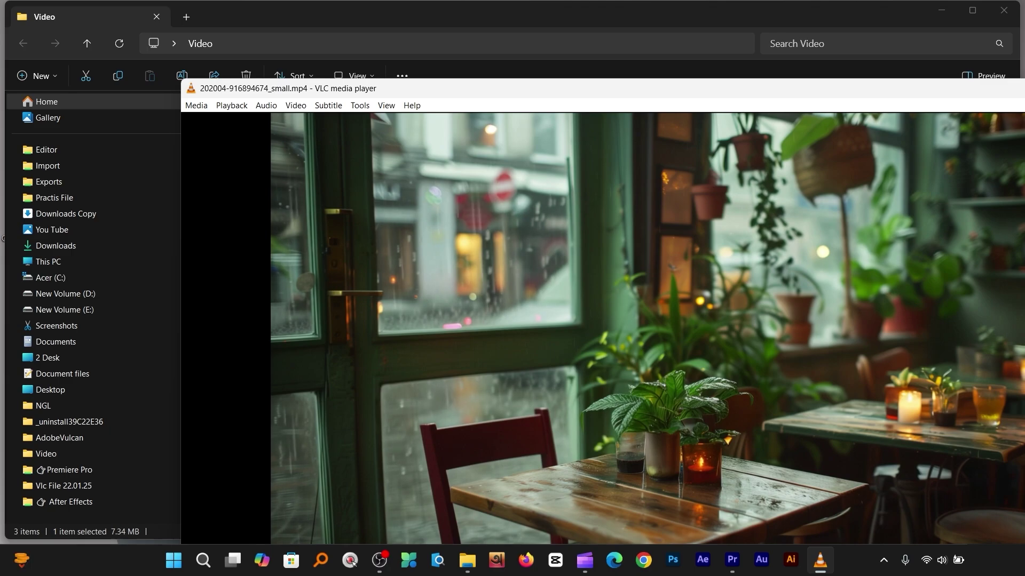
left_click_drag(449, 88, 554, 115)
left_click_drag(586, 356, 606, 394)
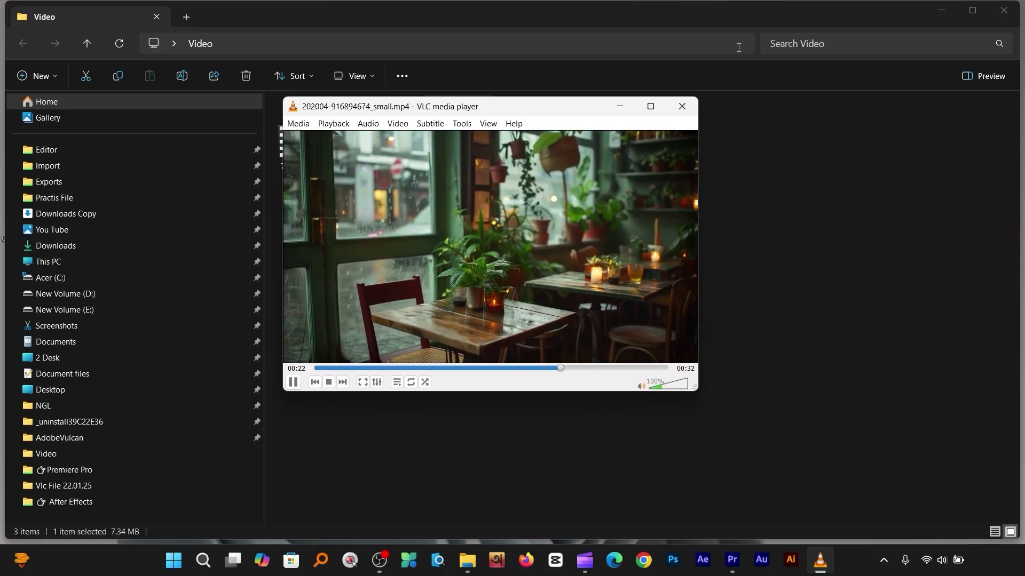
left_click(682, 106)
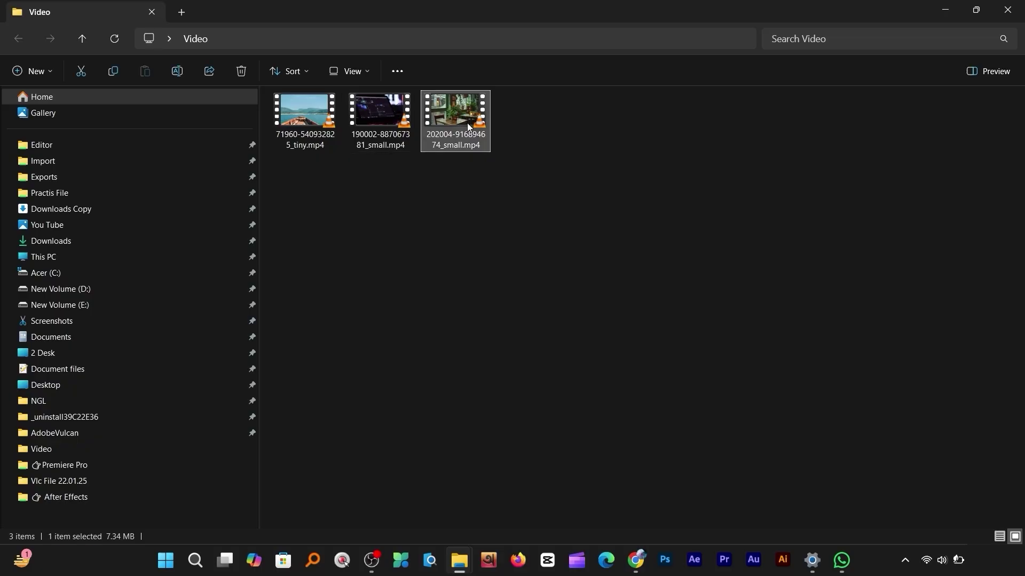
double_click(463, 123)
left_click(861, 149)
double_click(380, 112)
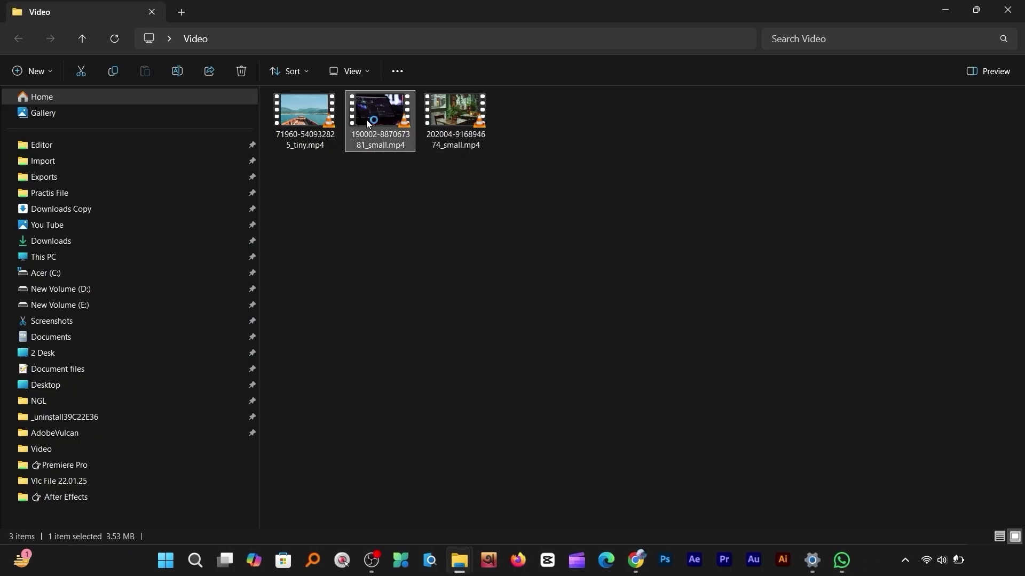
left_click(861, 148)
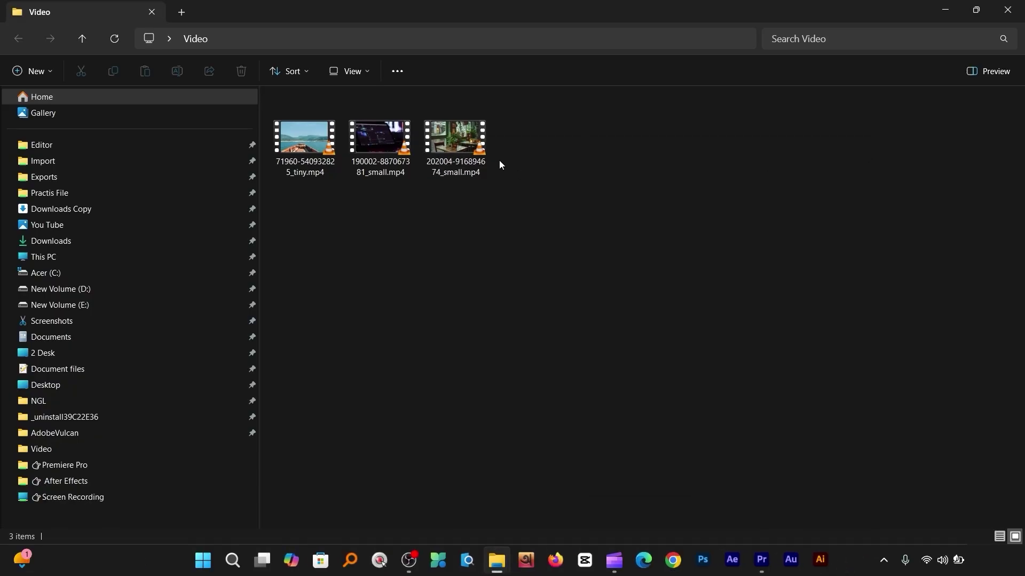
double_click(454, 114)
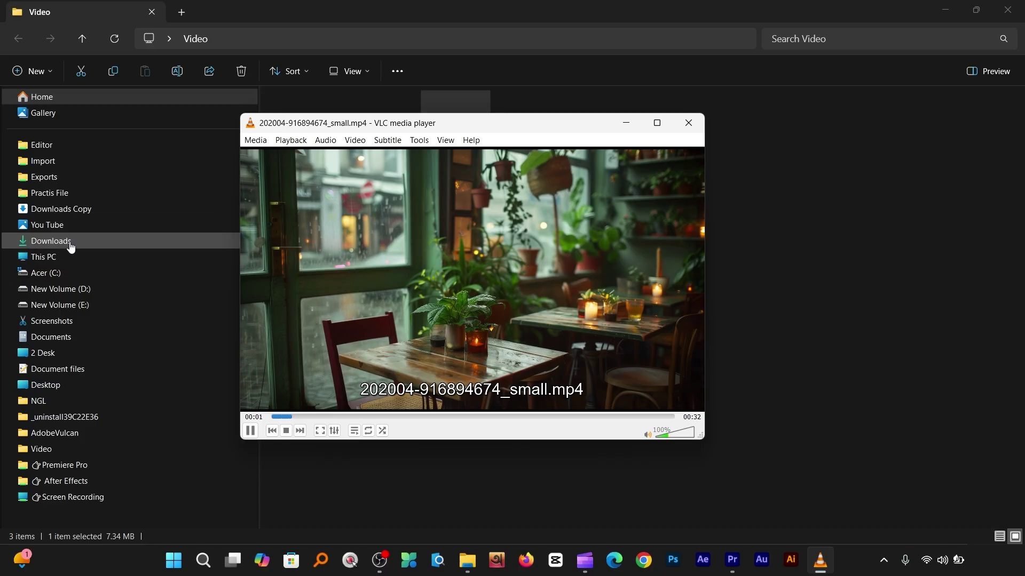
left_click(47, 261)
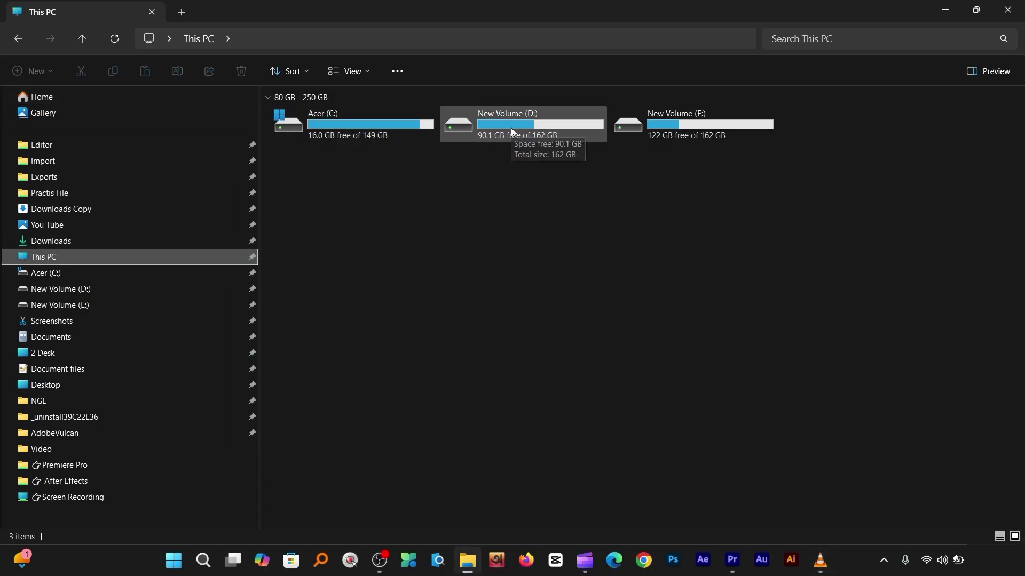
left_click(818, 570)
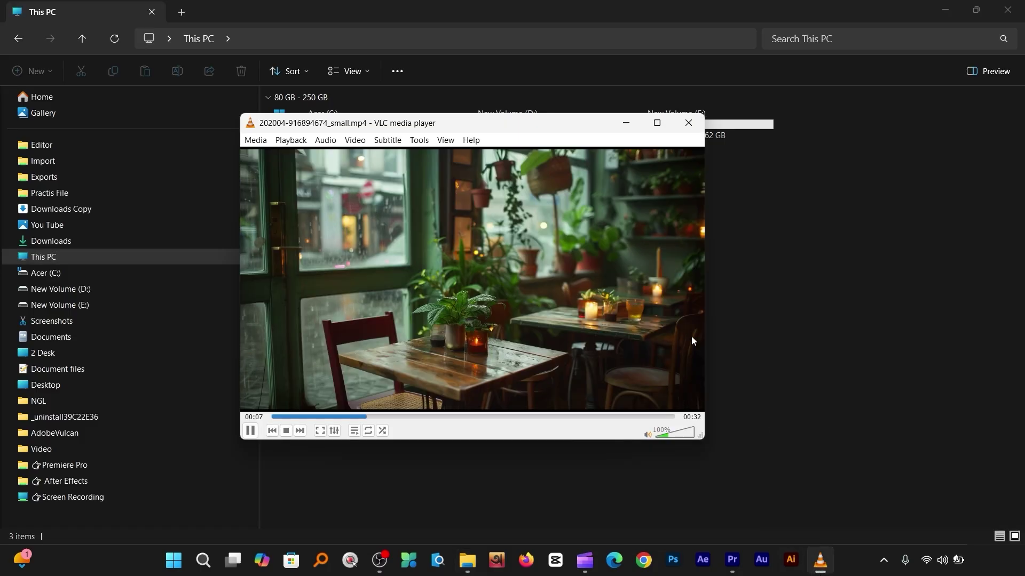
left_click_drag(487, 130, 423, 136)
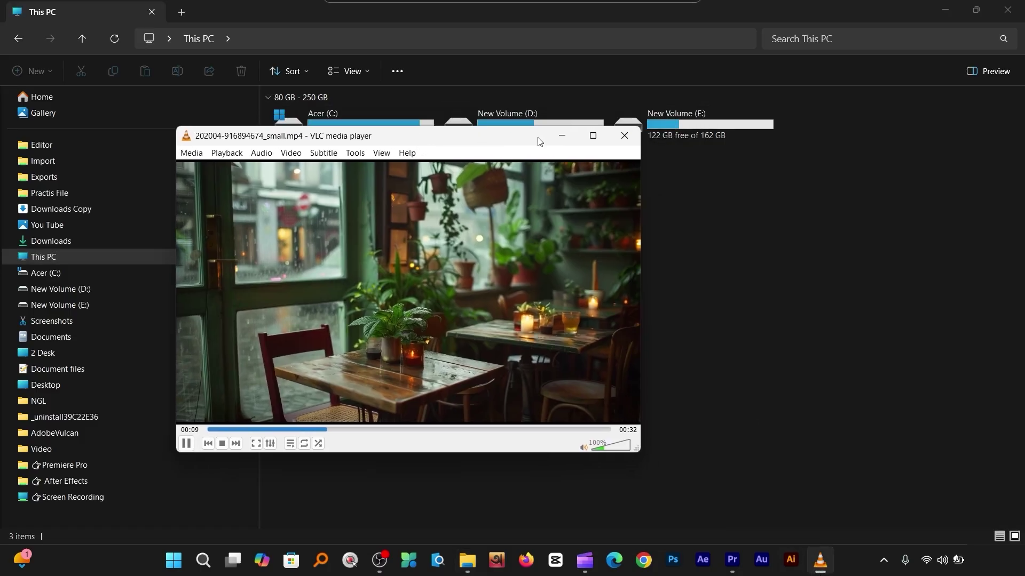
- Open New Volume (E:) from This PC and bring the playing video back in front of File Explorer
left_click(690, 132)
double_click(690, 132)
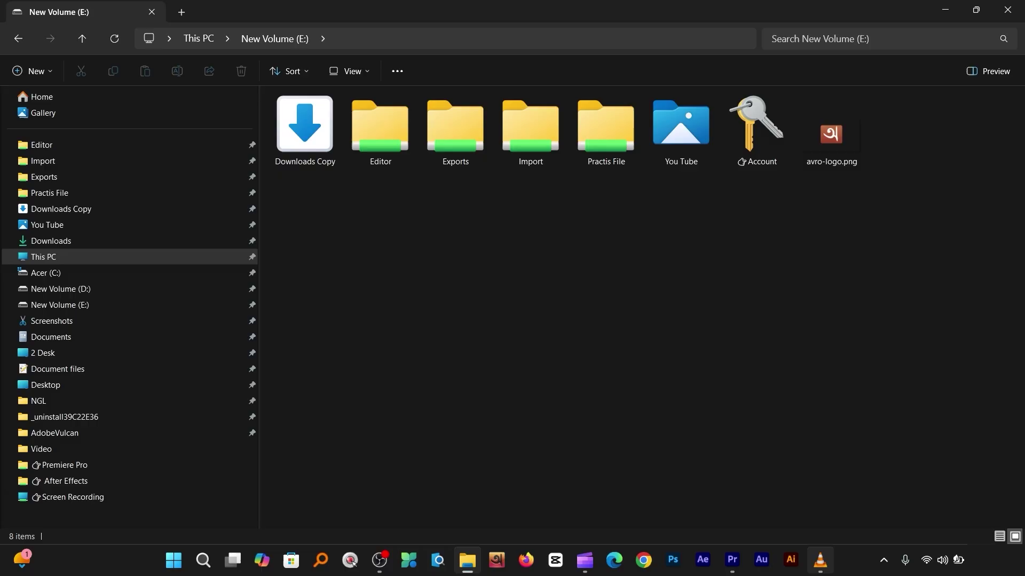
left_click(830, 570)
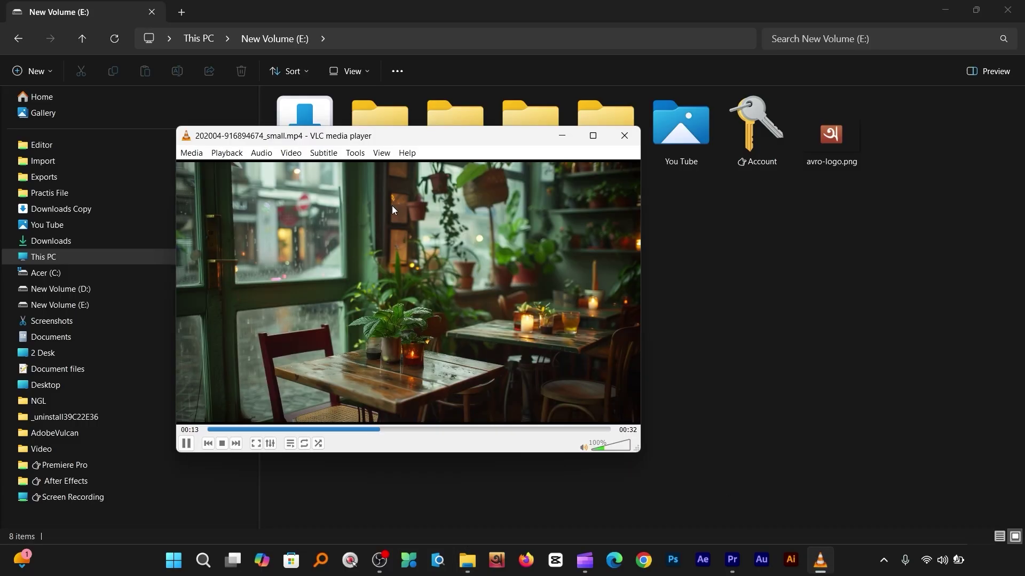
- Return from New Volume (E:) to This PC, switching between File Explorer and the playing video to compare window order
left_click(81, 39)
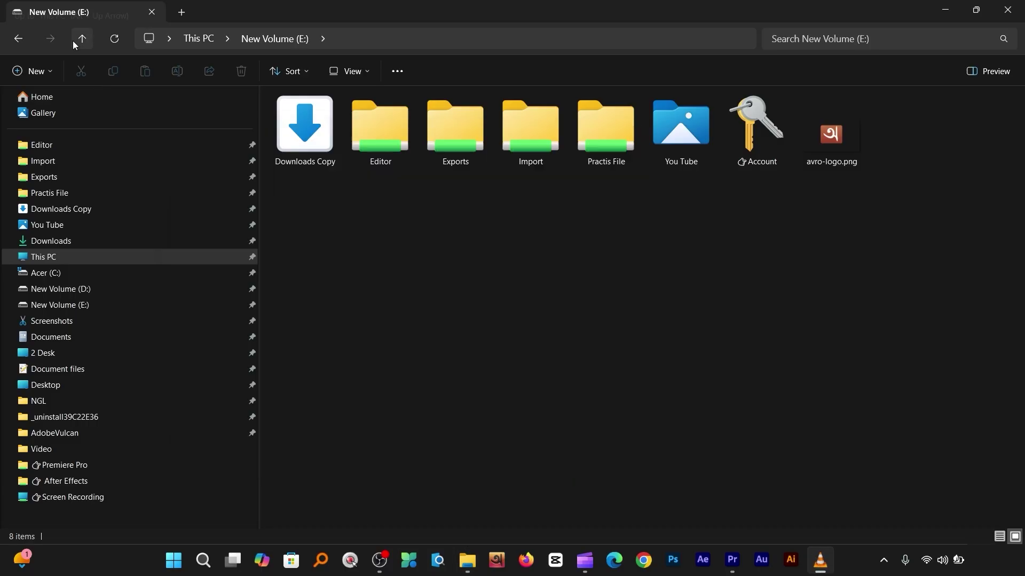
left_click(820, 569)
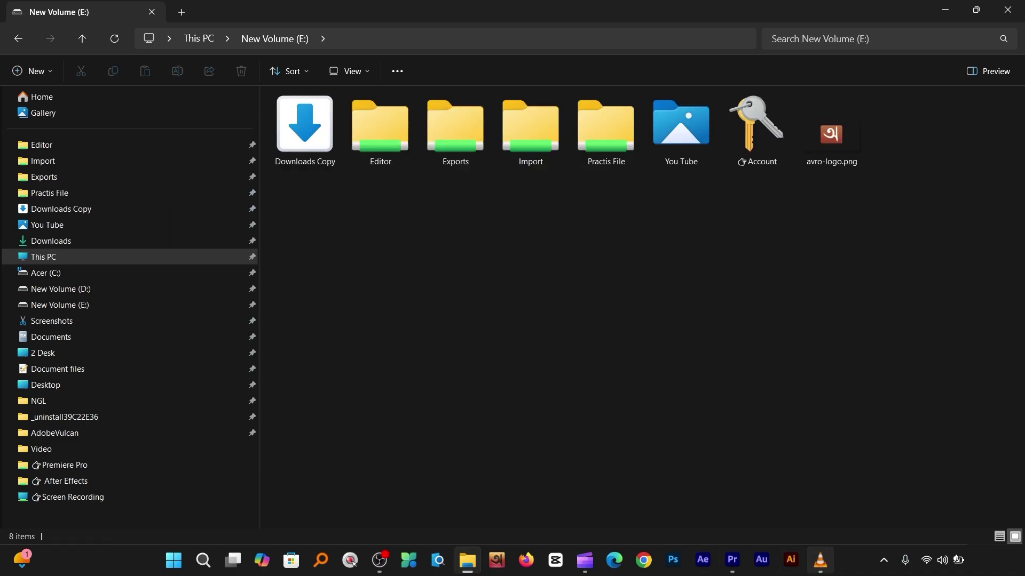
left_click(821, 569)
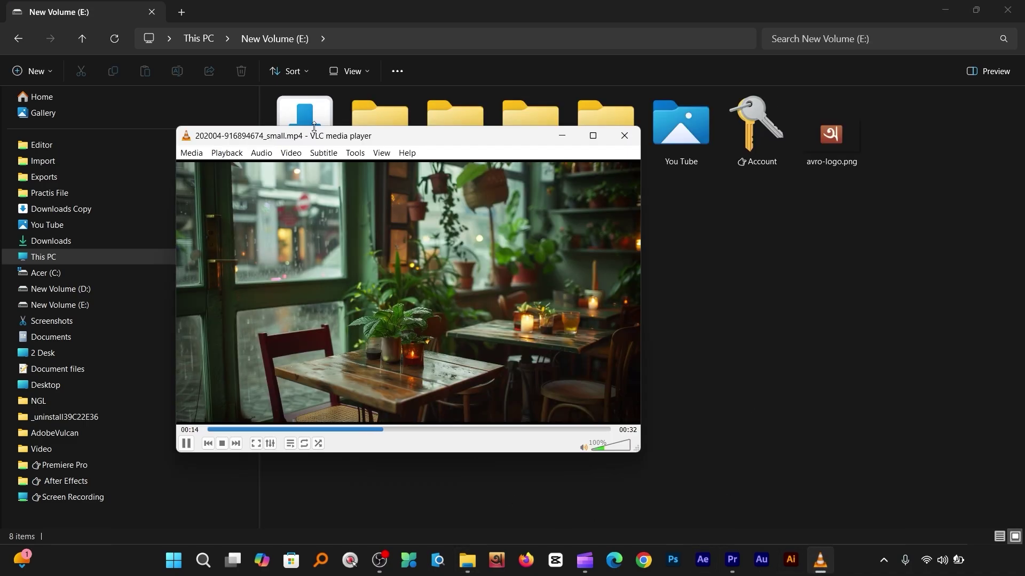
left_click(75, 43)
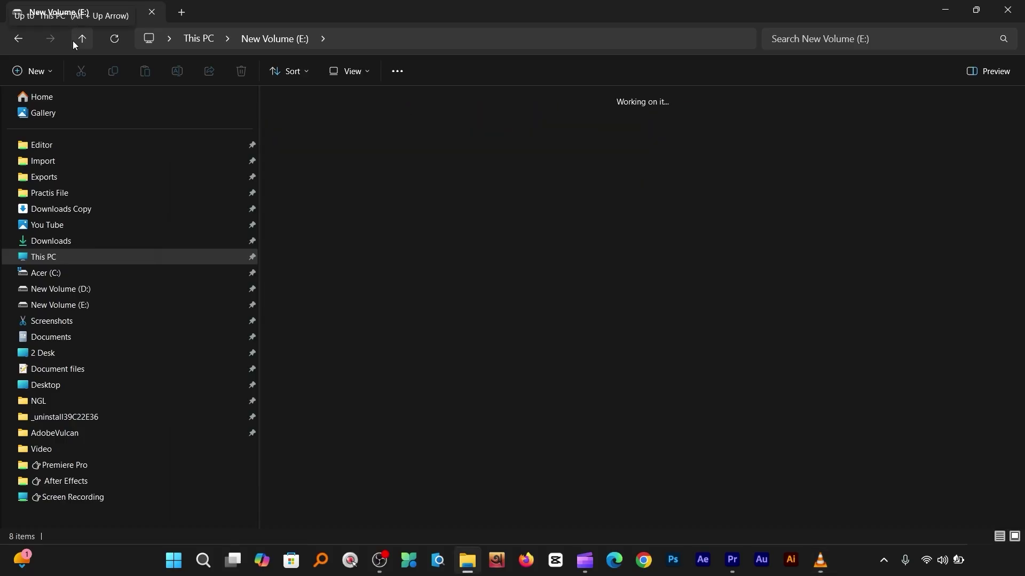
key("Return")
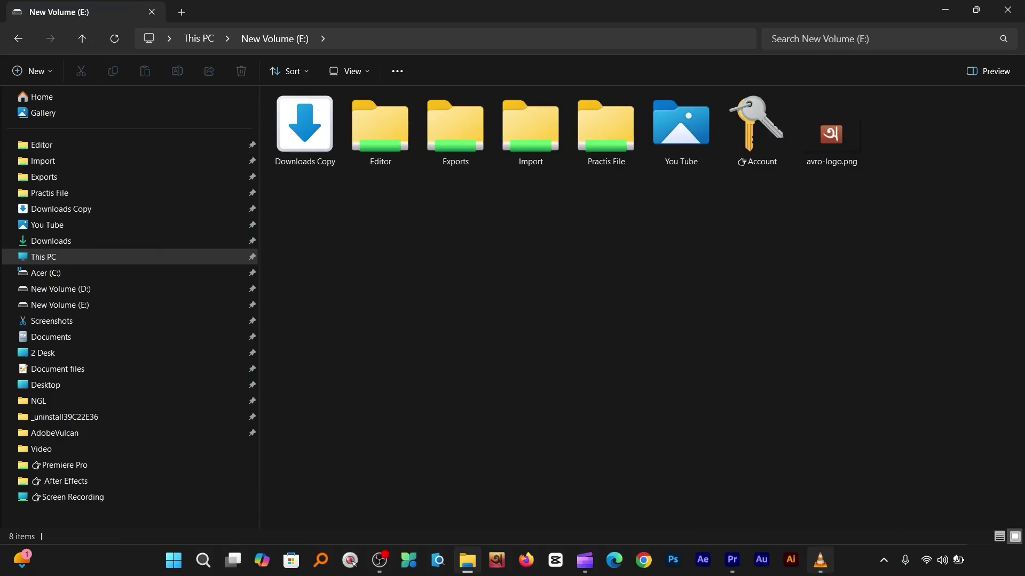
left_click(827, 569)
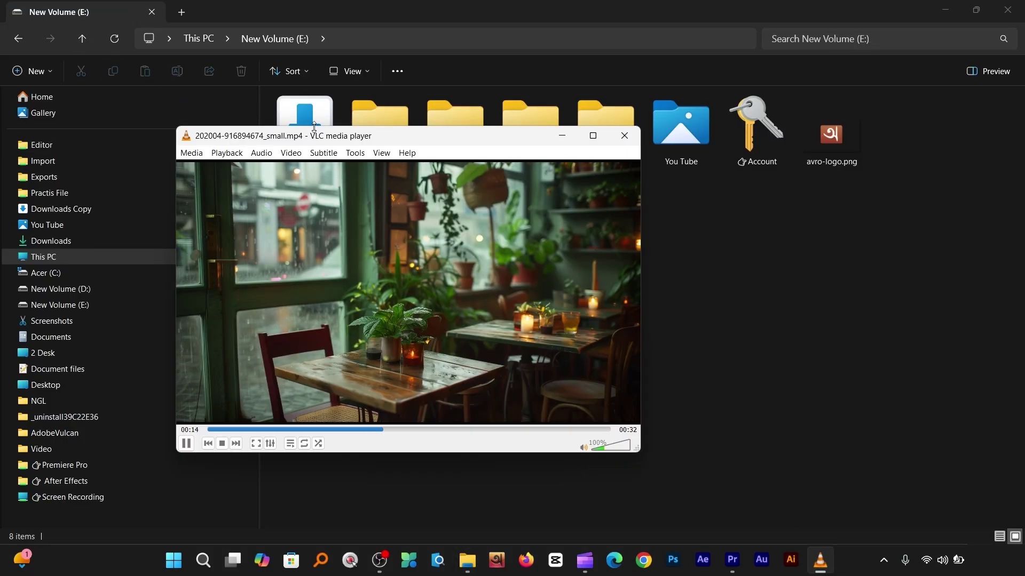
left_click(75, 45)
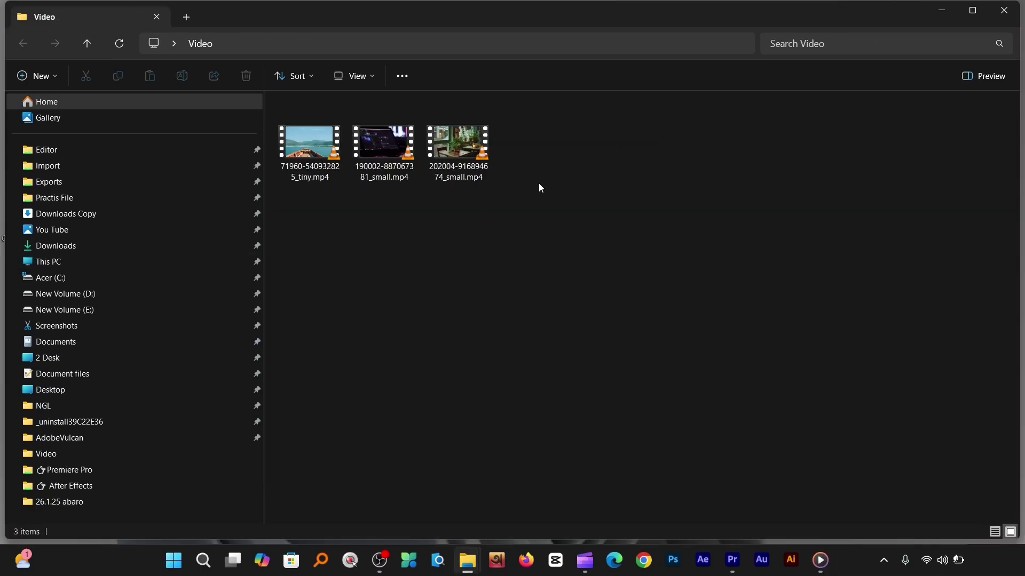
double_click(459, 149)
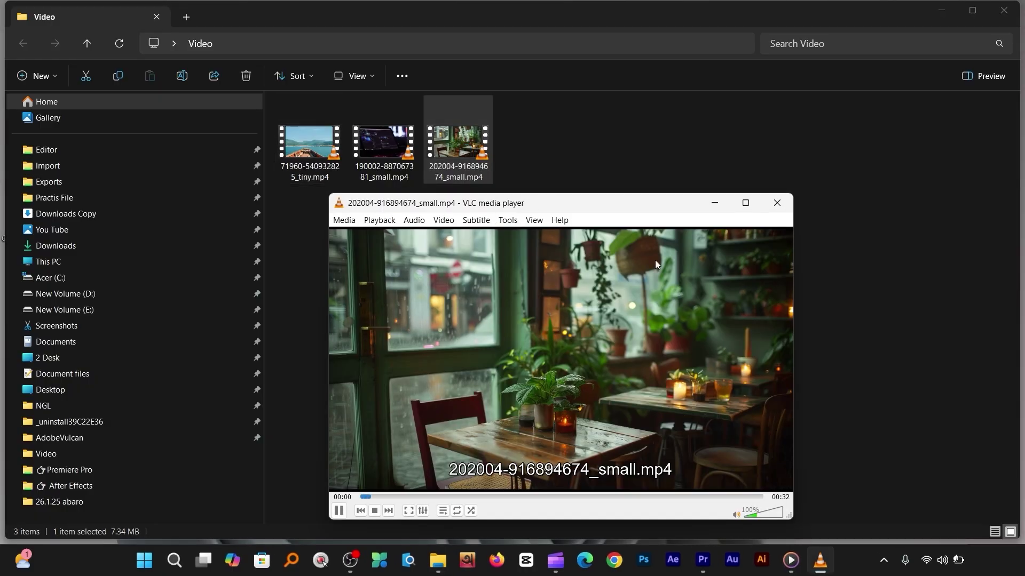
left_click(535, 221)
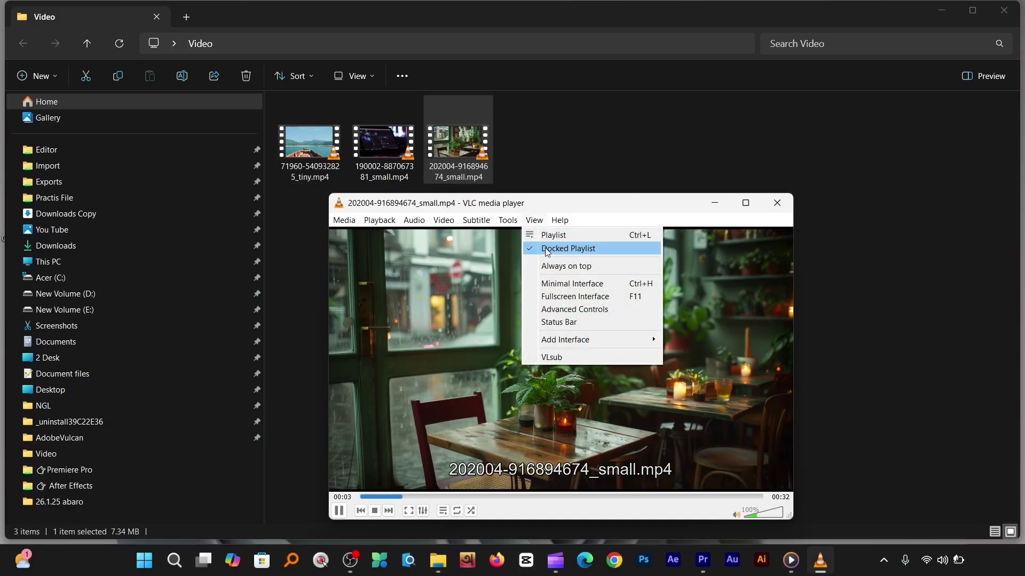
left_click(566, 265)
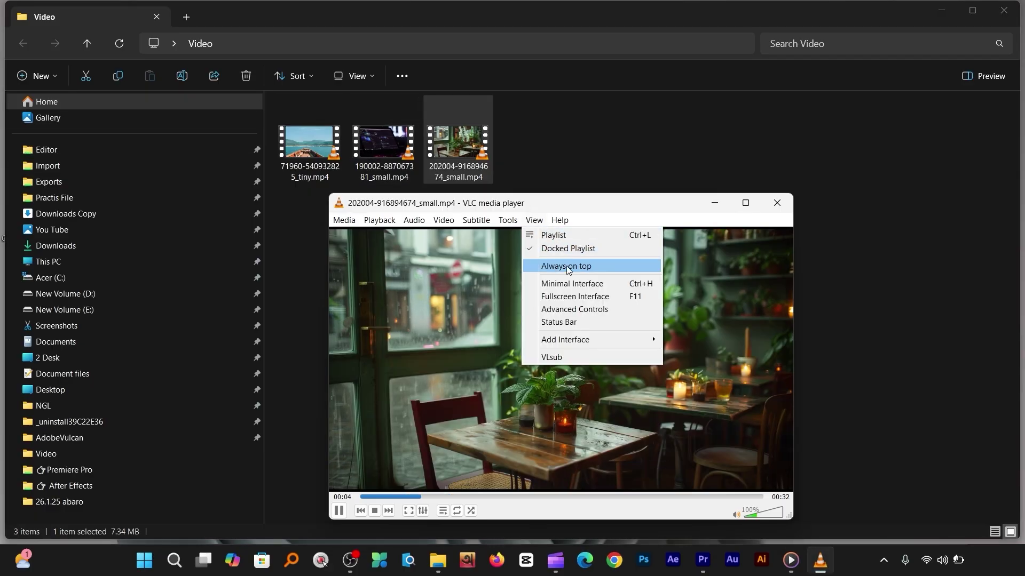
left_click(567, 266)
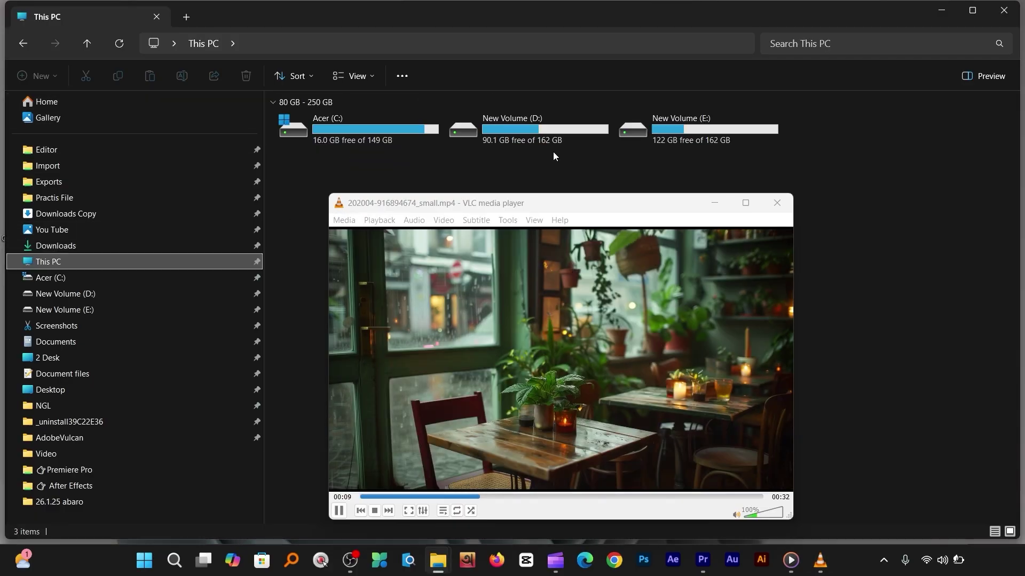
- Browse New Volume (D:) and New Volume (E:) in File Explorer behind the playing video, returning to This PC after each
double_click(556, 133)
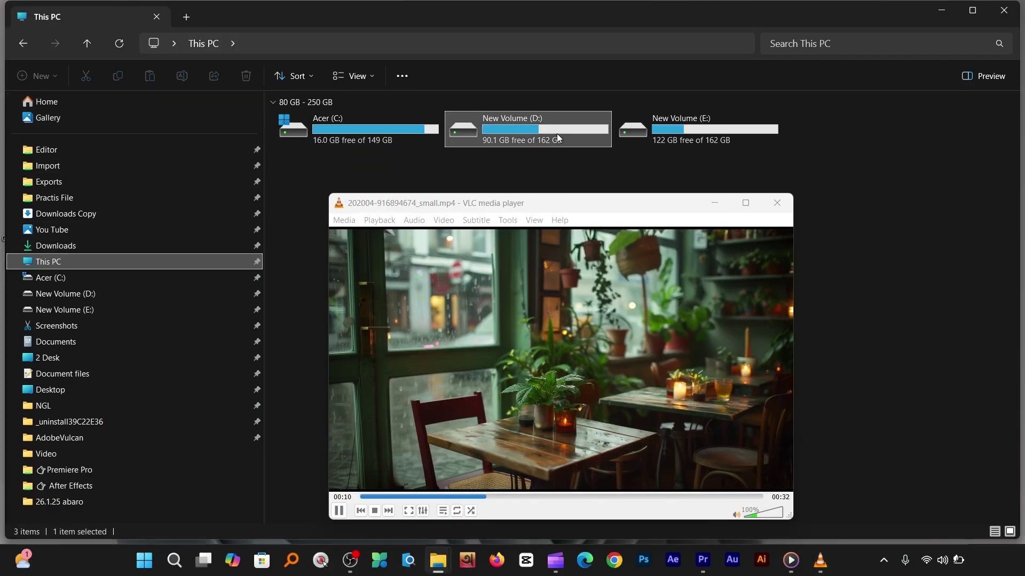
left_click(87, 44)
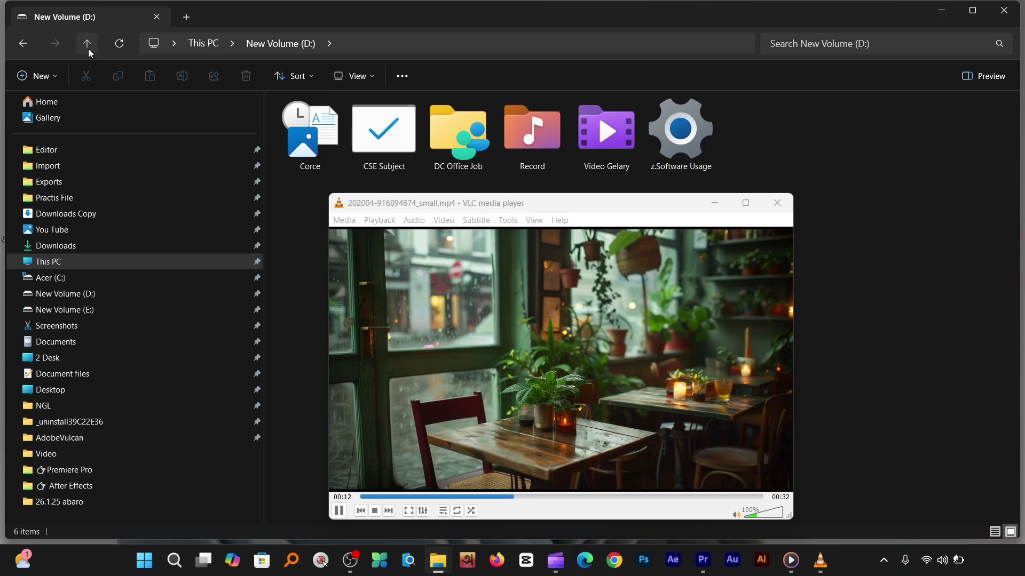
double_click(662, 135)
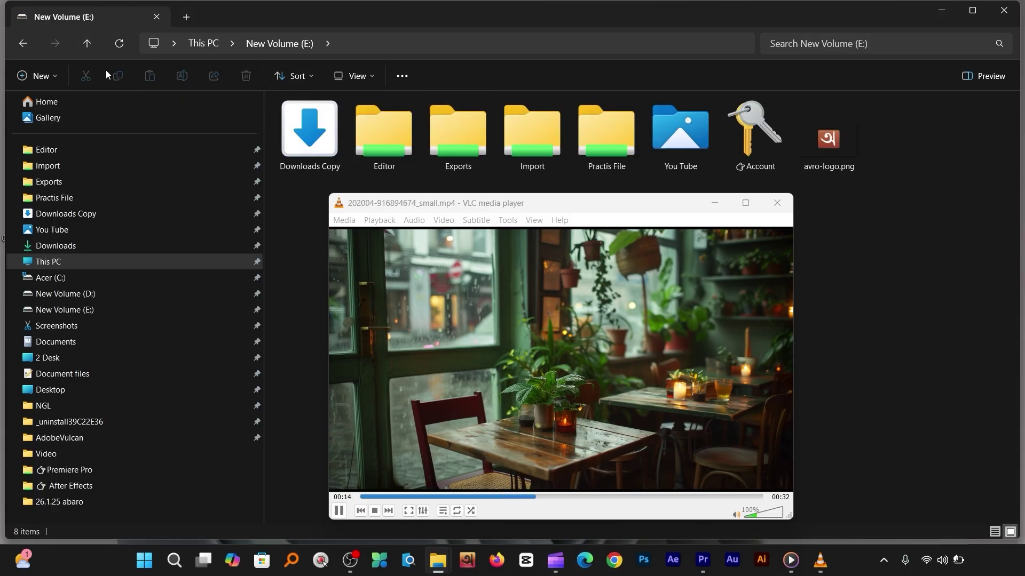
left_click(88, 44)
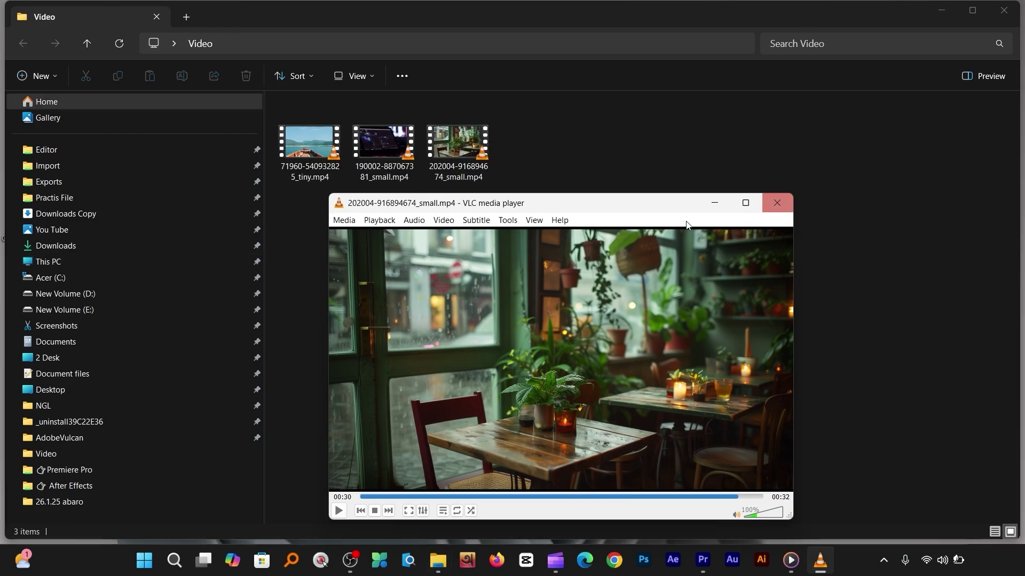
left_click(535, 221)
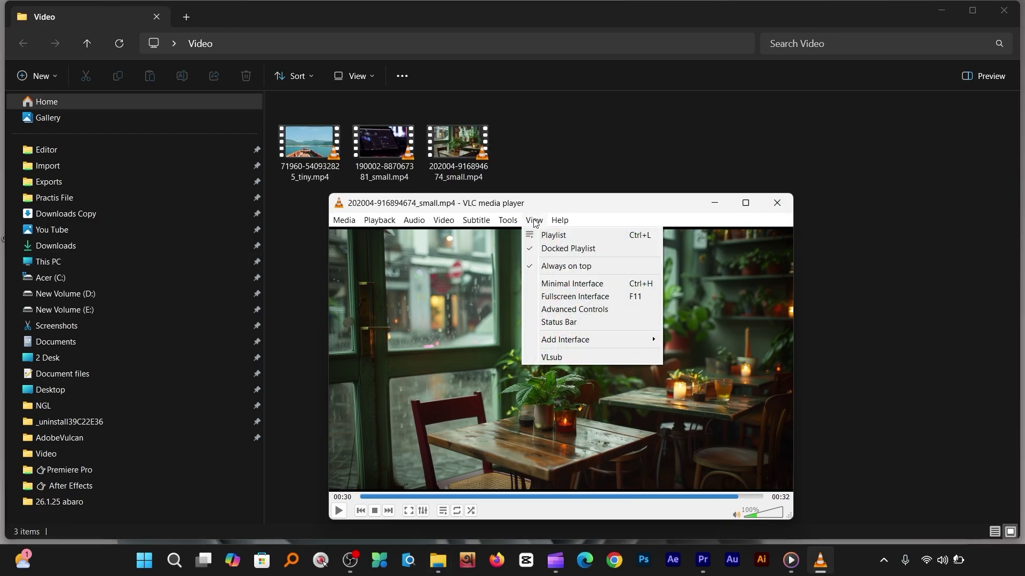
left_click(559, 267)
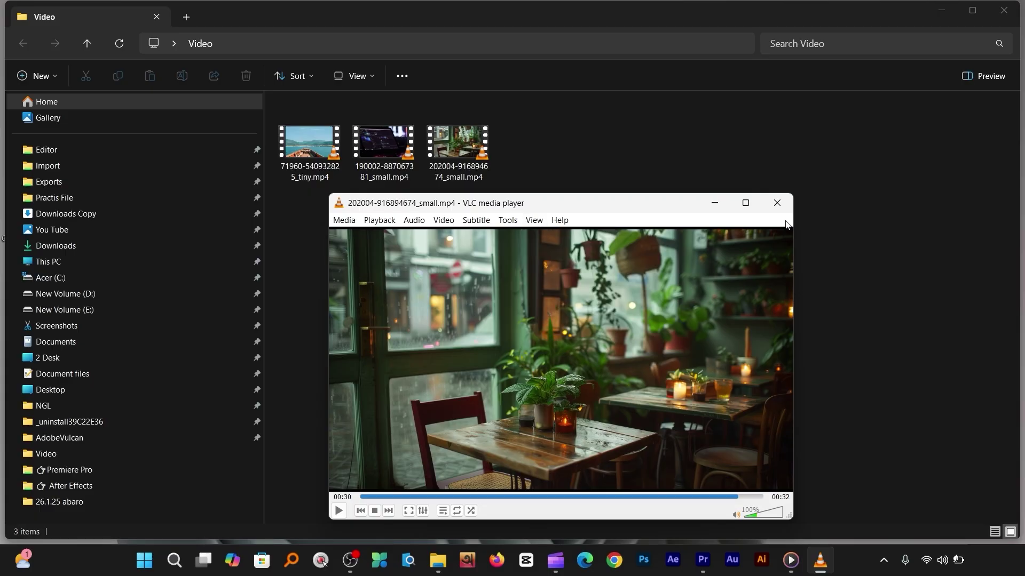
left_click(777, 203)
left_click(452, 136)
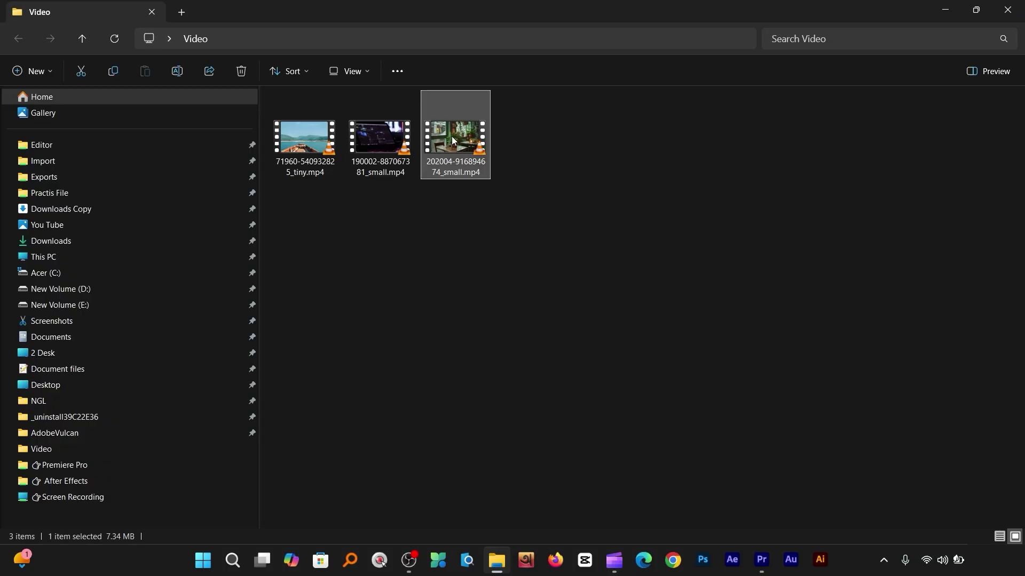
double_click(453, 140)
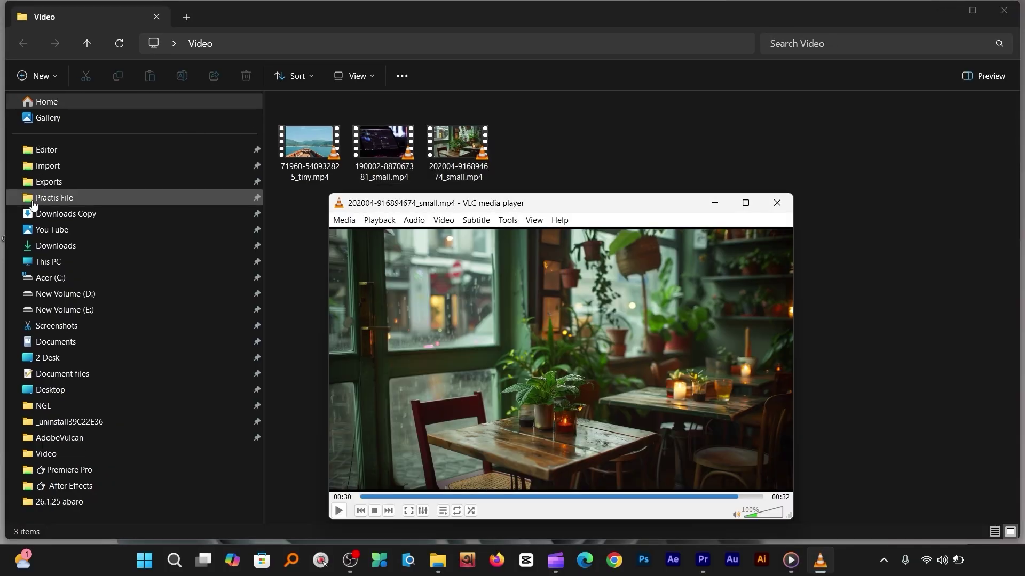
- Open This PC and New Volume (E:) in File Explorer to check the window order against the playing video
left_click(56, 263)
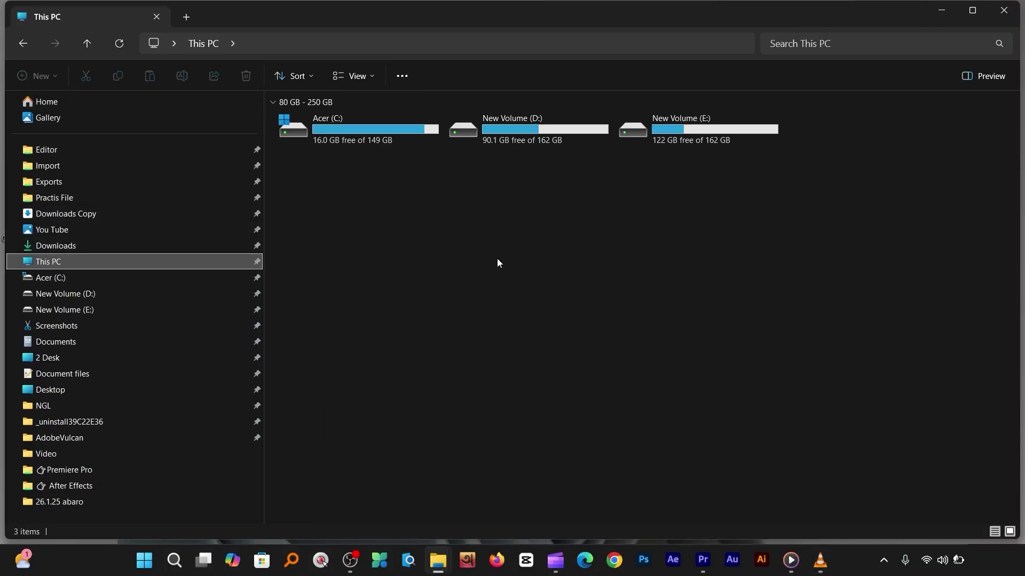
left_click(682, 132)
double_click(683, 132)
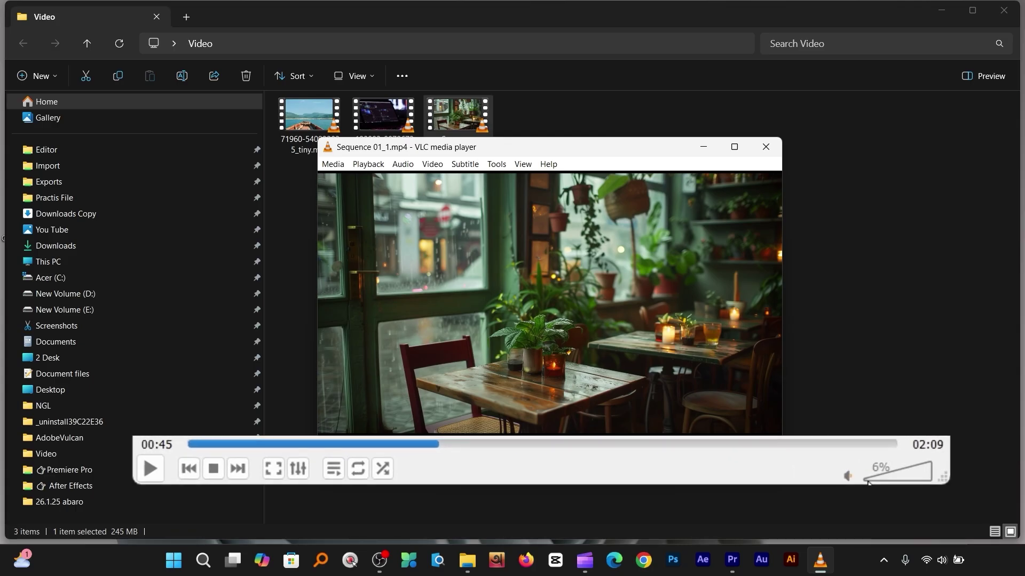
- Raise the playback volume of Sequence 01_1.mp4 to 125%, and clear the player and File Explorer off the desktop
left_click_drag(889, 481, 934, 482)
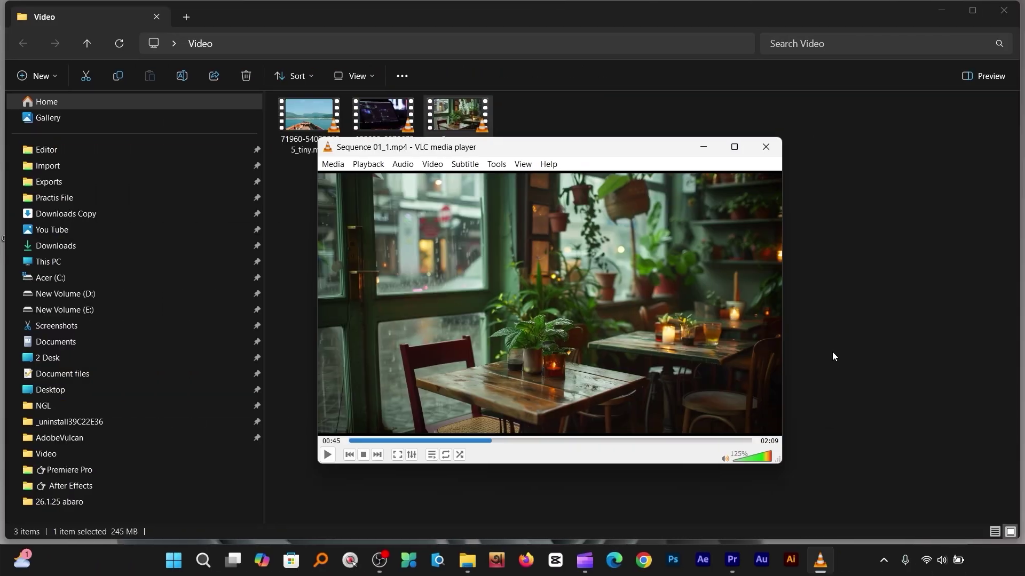
left_click(770, 146)
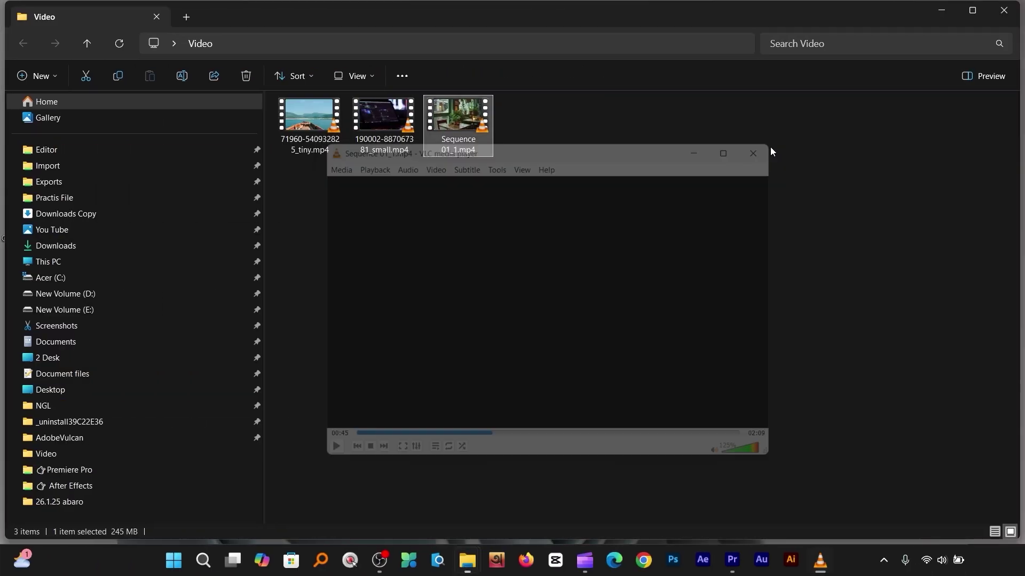
left_click(950, 9)
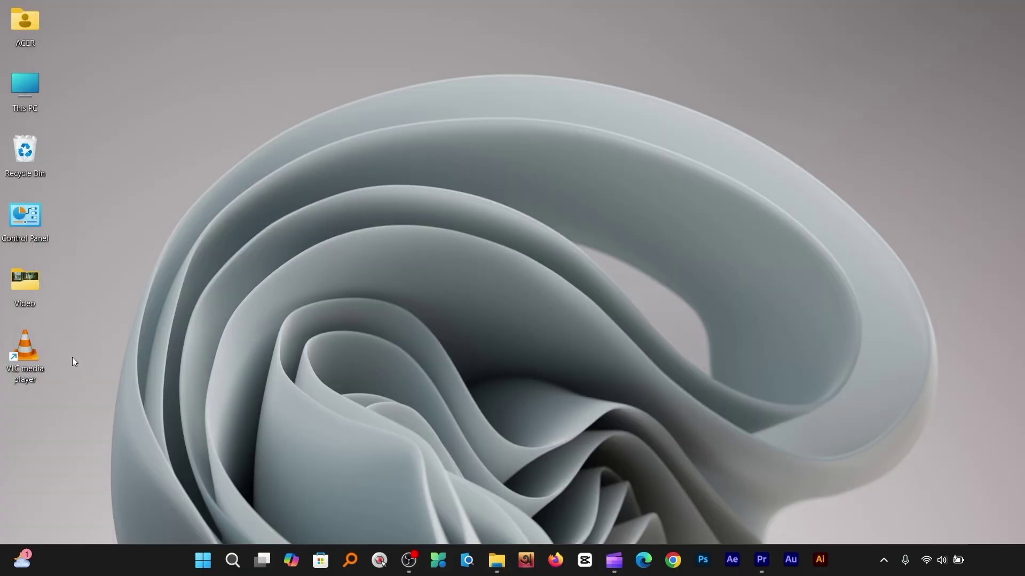
- Launch VLC media player and show the Qt main interface settings in the full list of preferences
double_click(29, 355)
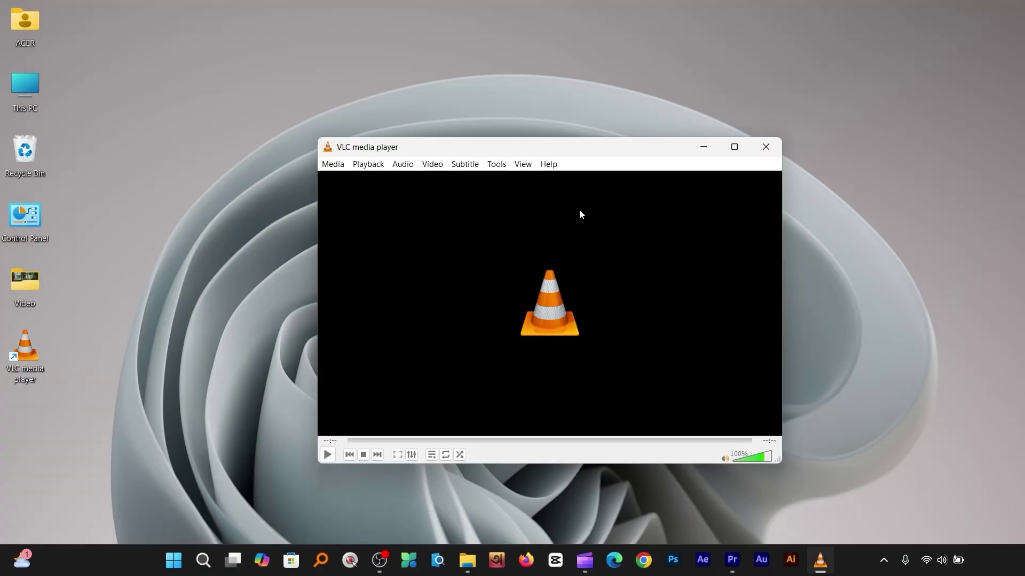
left_click(496, 166)
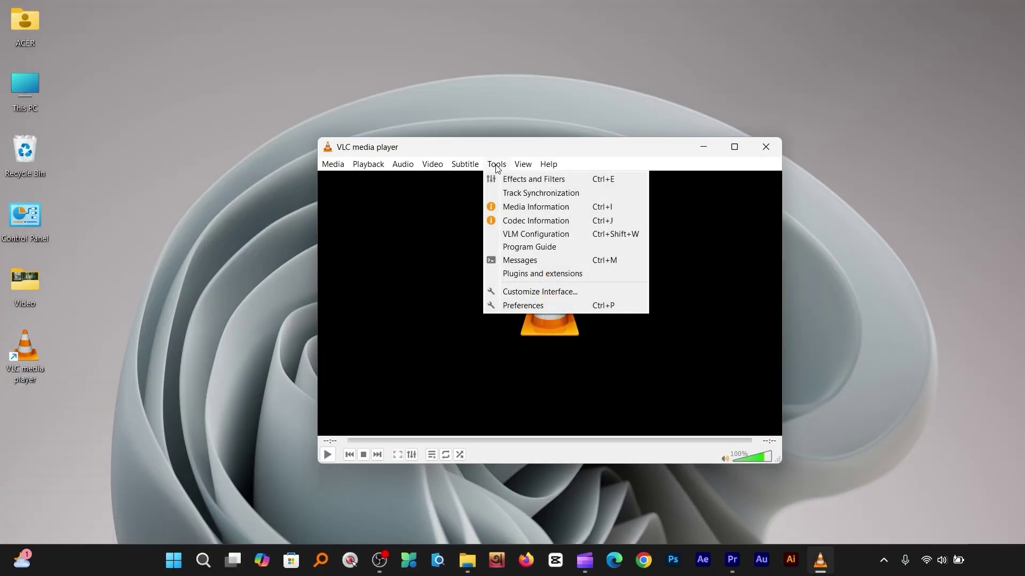
left_click(528, 305)
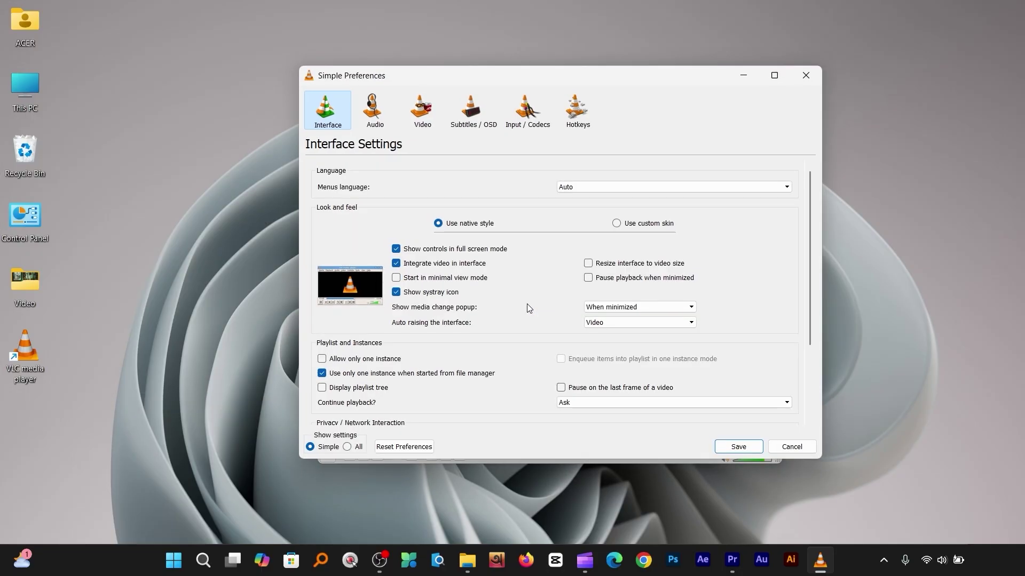
left_click(347, 448)
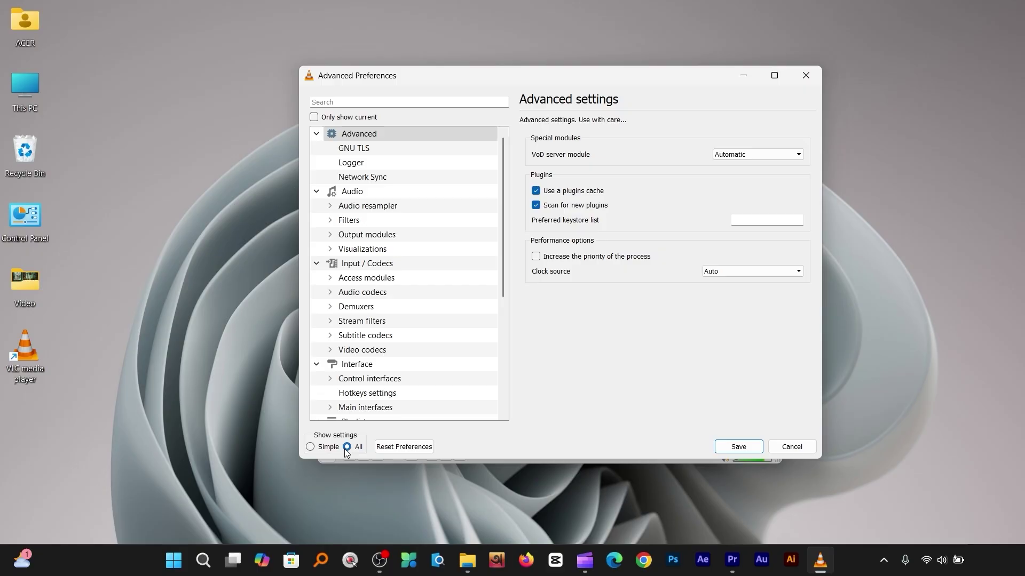
scroll(363, 395, "down", 2)
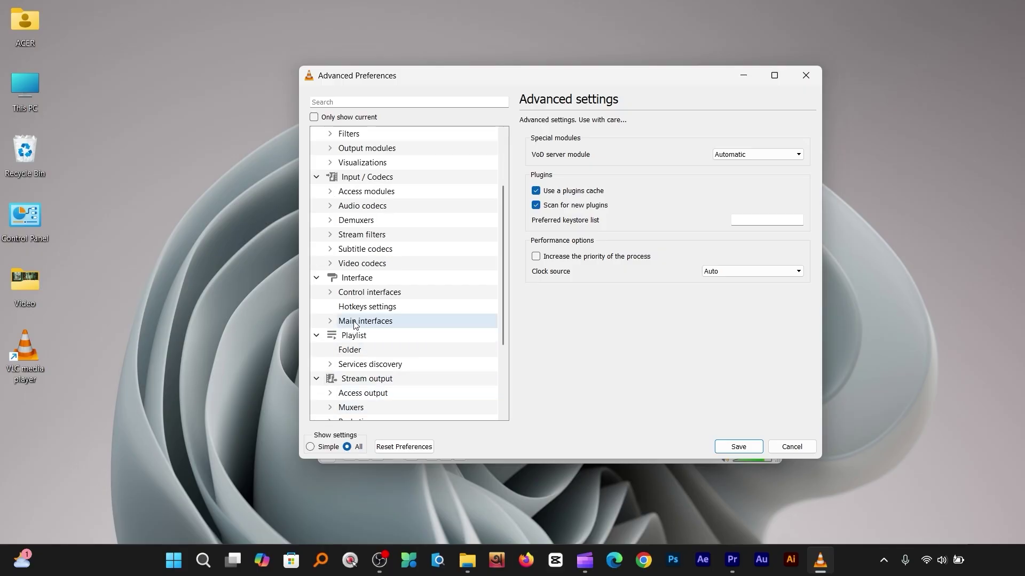
left_click(329, 322)
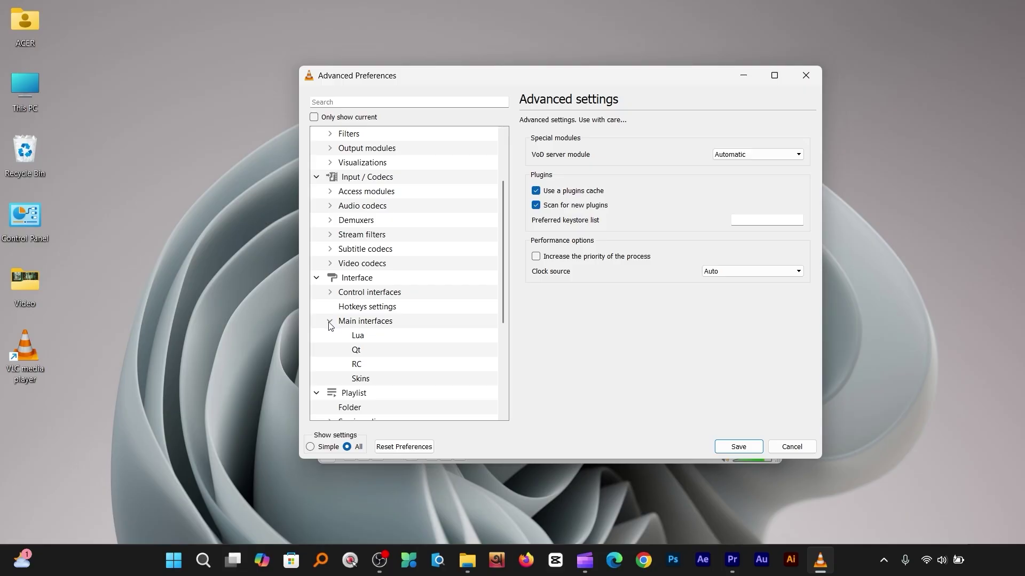
left_click(368, 352)
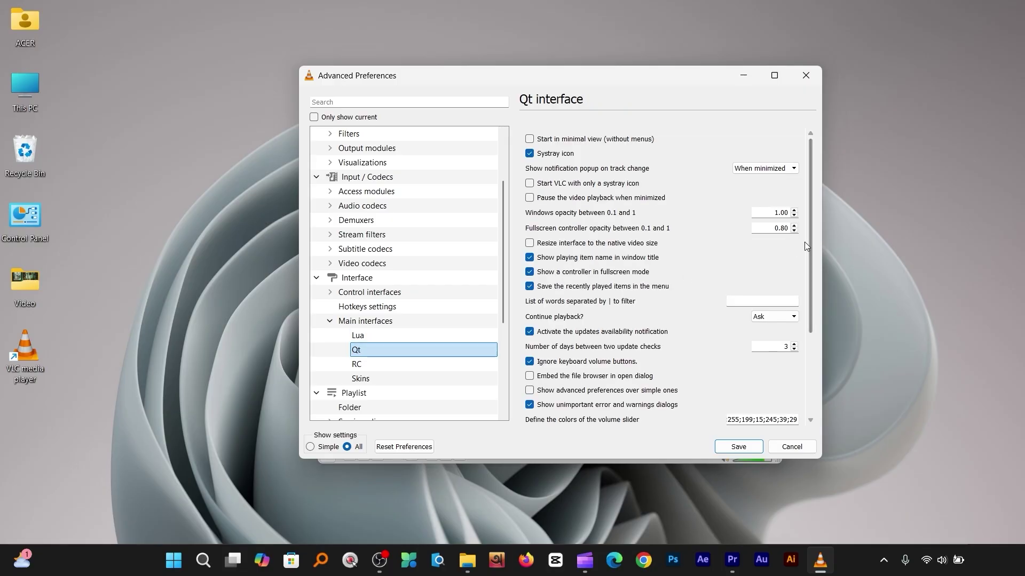
- Set the Maximum Volume displayed to 300 in the Qt interface settings and save the preferences
left_click_drag(809, 240, 803, 388)
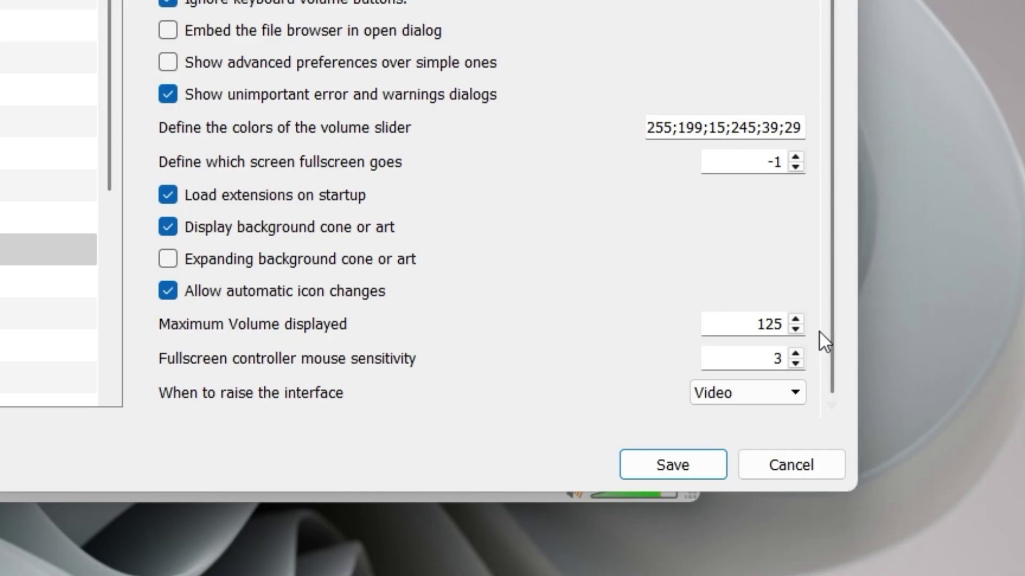
left_click(796, 320)
left_click(796, 320)
left_click(796, 320)
left_click(795, 320)
left_click(796, 320)
left_click(796, 321)
scroll(799, 322, "up", 13)
left_click_drag(785, 324, 735, 341)
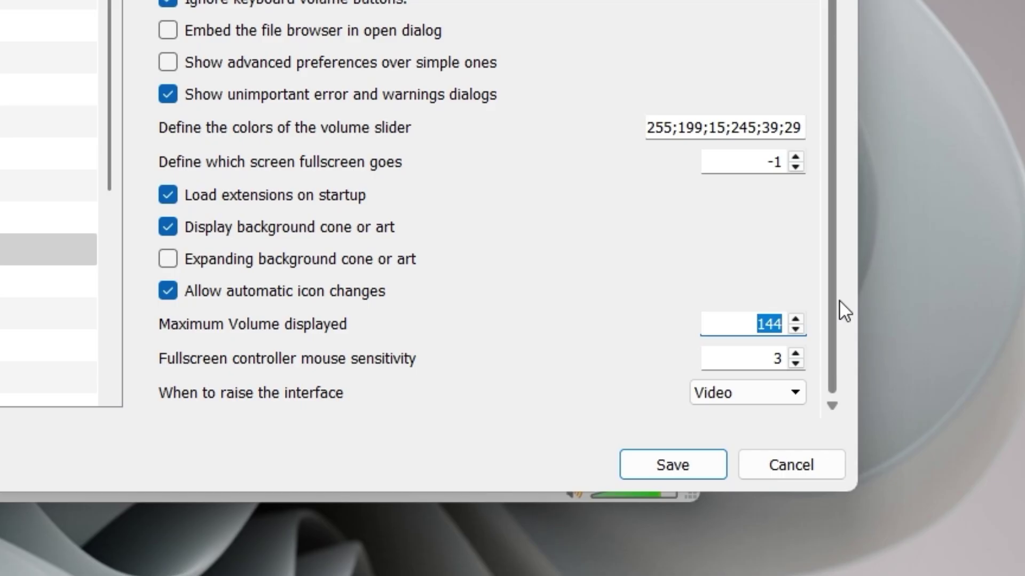
type("300")
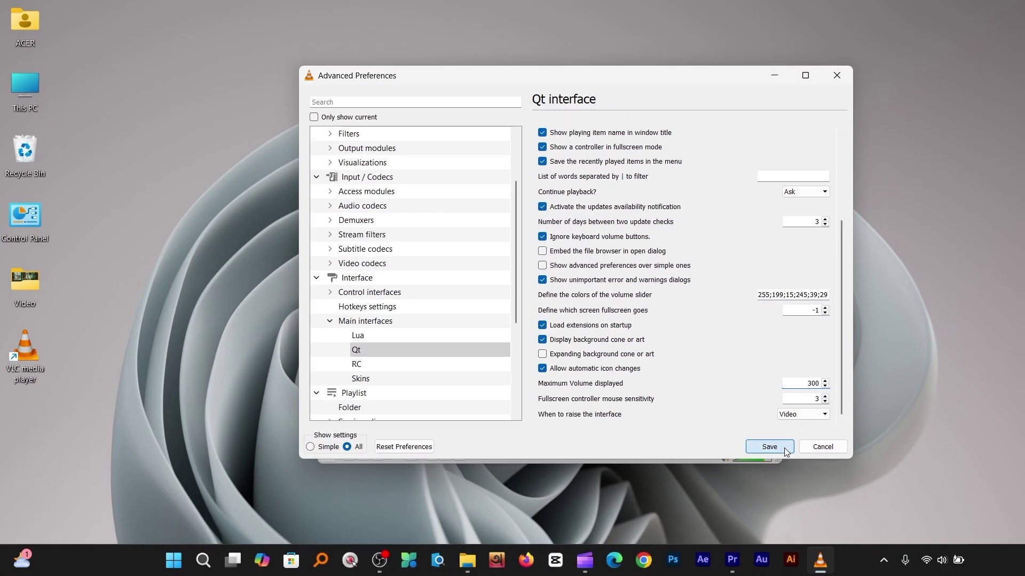
left_click(770, 447)
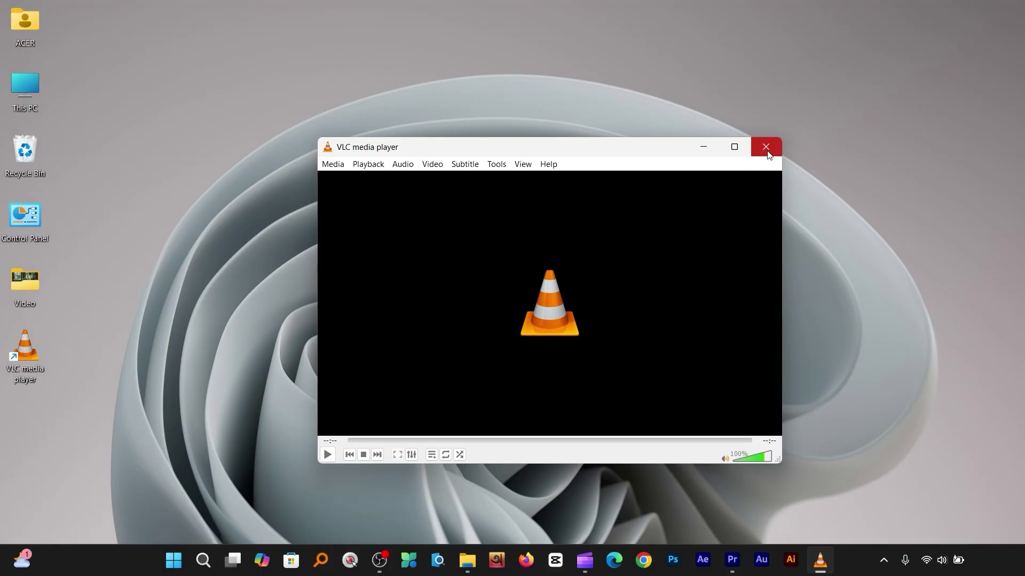
- Restart VLC media player to check its volume range up to 300%, and close it again
left_click(769, 154)
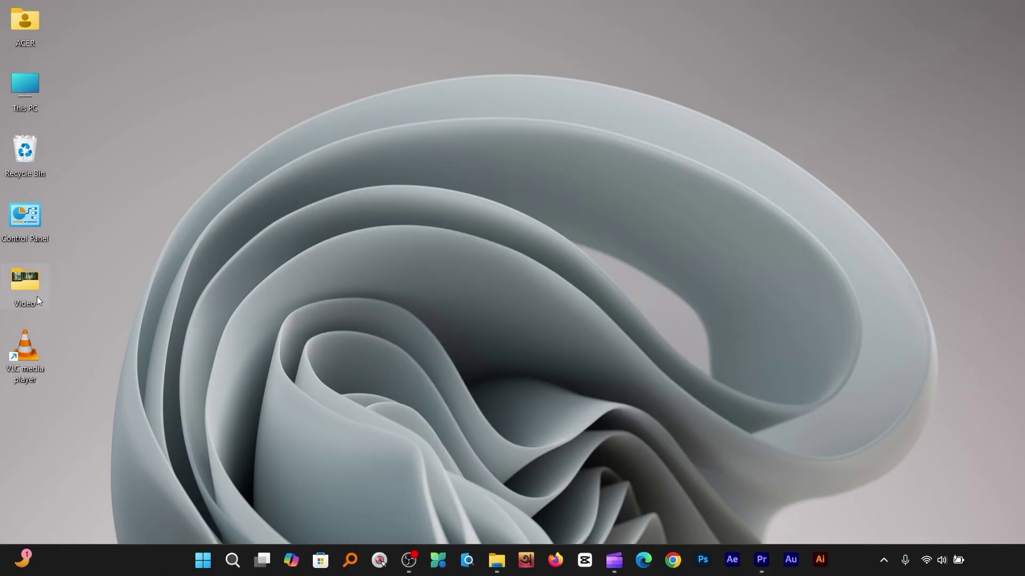
double_click(33, 353)
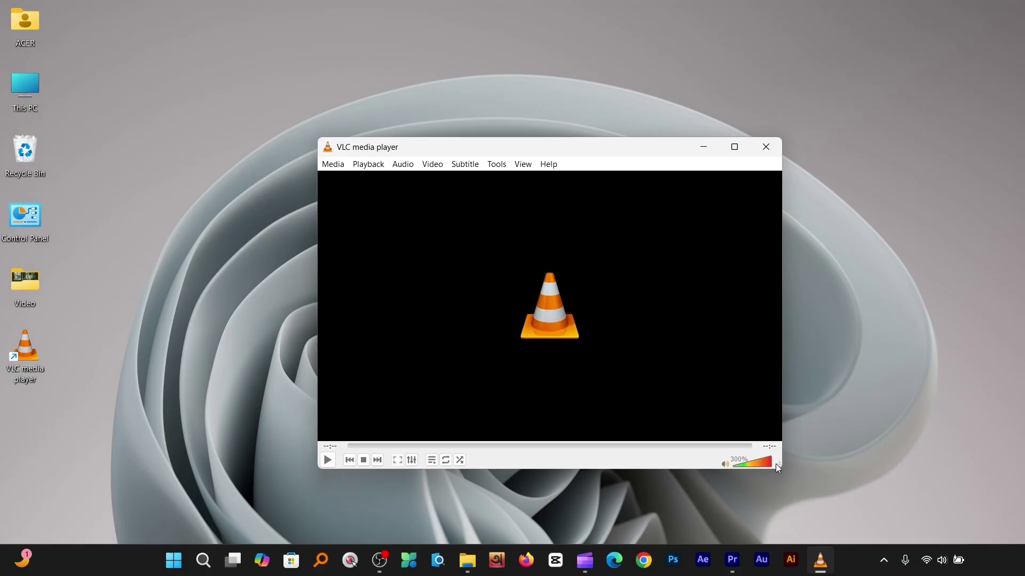
left_click(768, 151)
- Play Sequence 01_1.mp4 from the Video folder with the volume at 300%, skipping ahead in the video
double_click(29, 284)
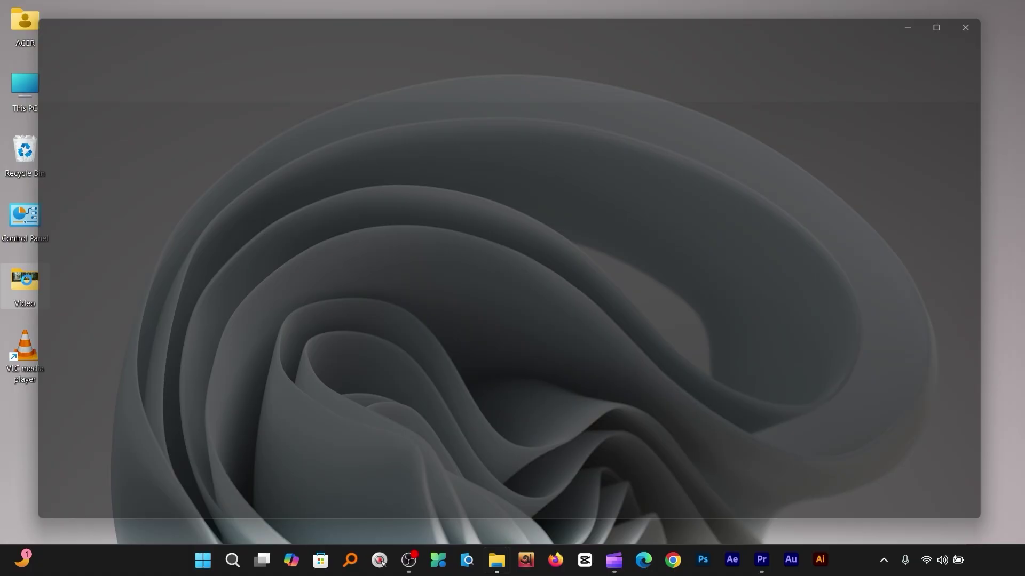
left_click(456, 155)
double_click(457, 153)
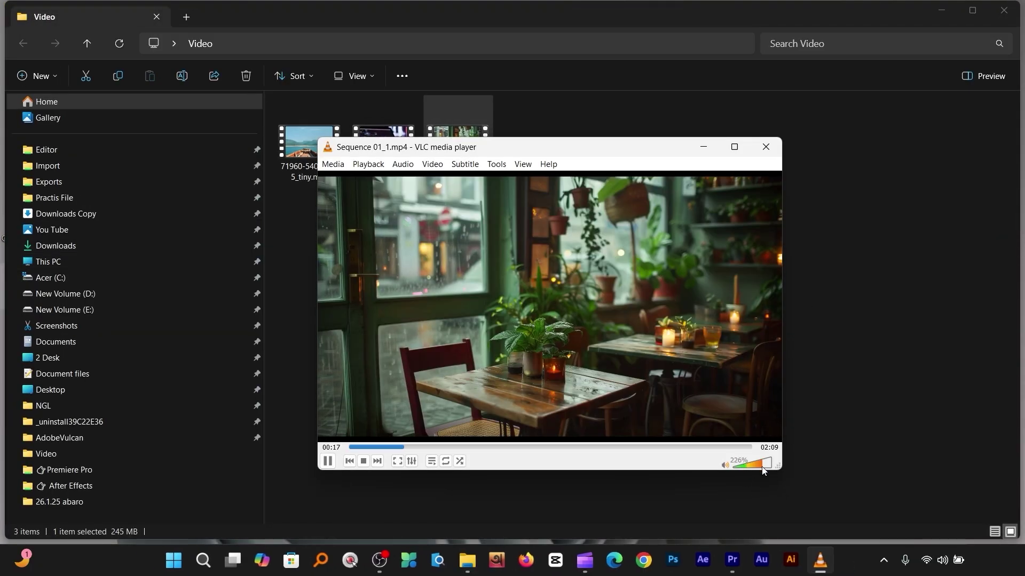
left_click_drag(763, 468, 777, 468)
left_click(478, 447)
left_click(563, 447)
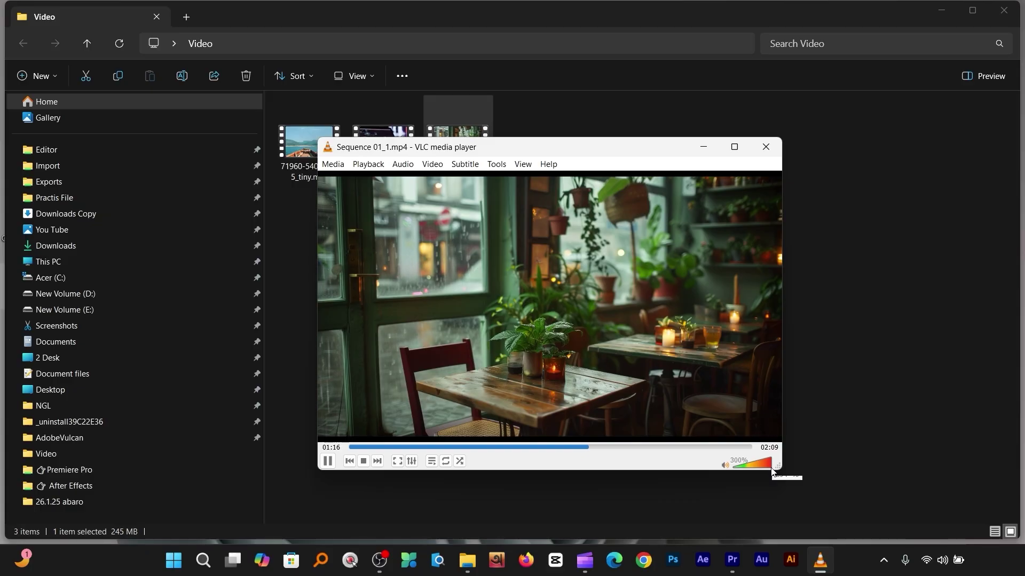
- Lower the playback volume to about 82% and raise it back to the maximum
left_click(772, 471)
left_click_drag(772, 470, 744, 471)
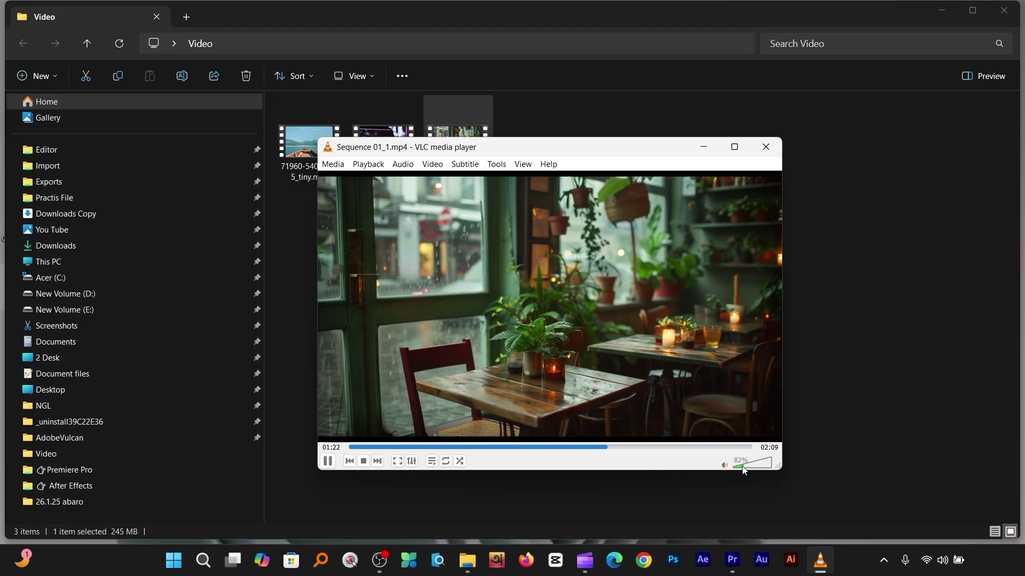
mouse_move(743, 469)
left_click_drag(743, 469, 783, 463)
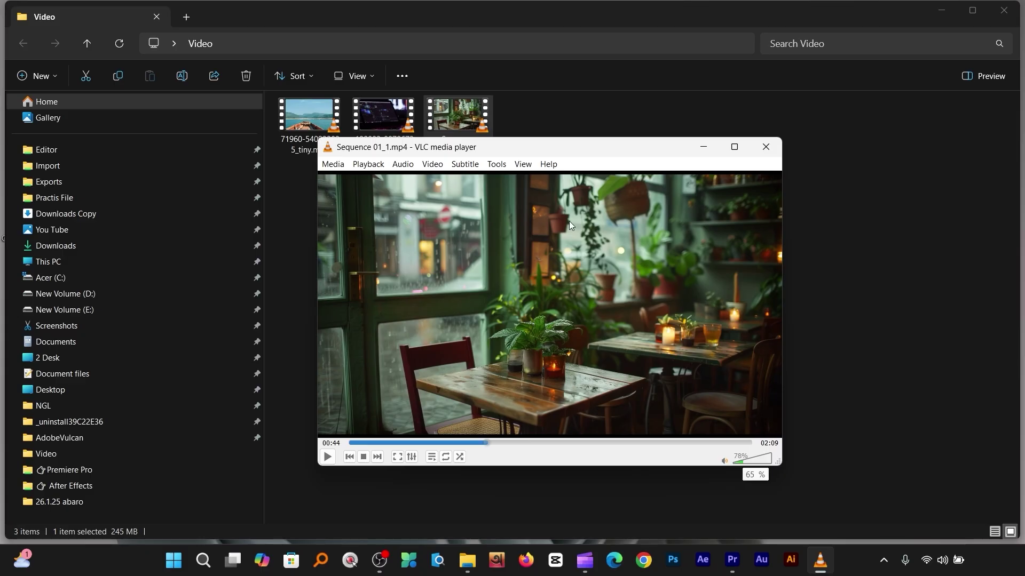
- Review the Qt main interface settings in the advanced preferences and leave them without saving
left_click(491, 162)
left_click(513, 306)
left_click(354, 510)
scroll(368, 347, "down", 4)
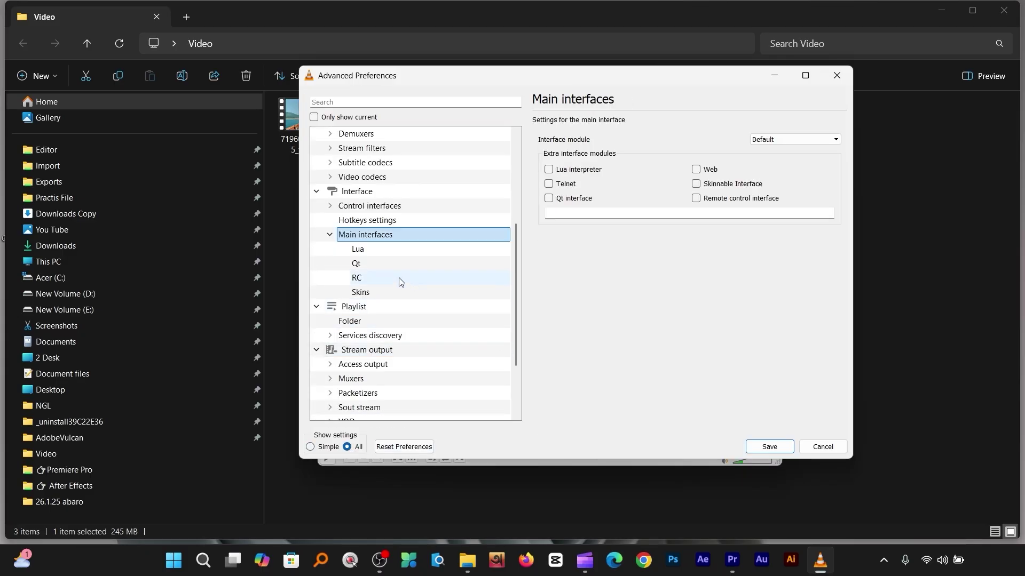
left_click(398, 264)
left_click(814, 447)
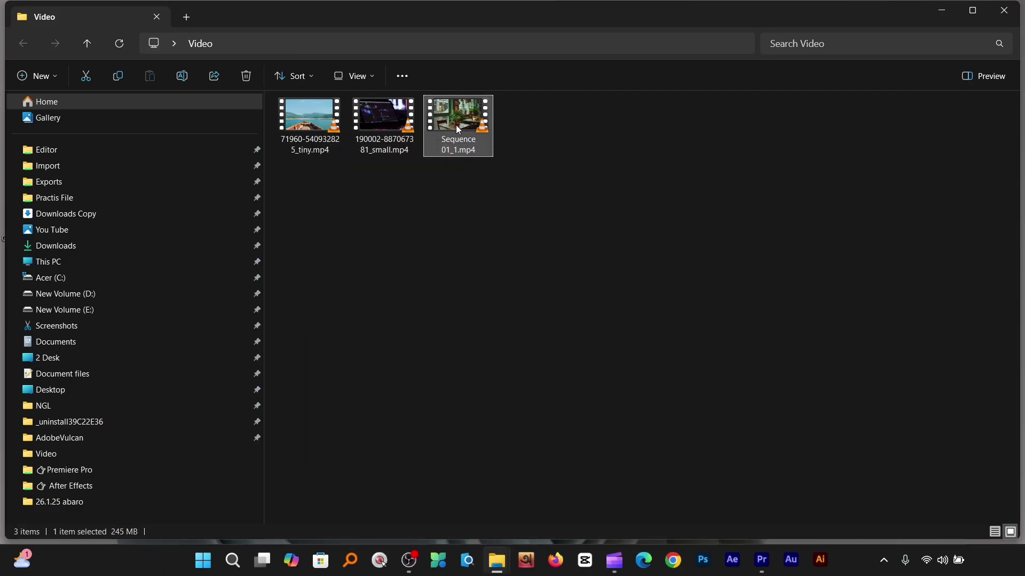
- Play the café video from the Video folder, switching it to full screen and back to the window
double_click(458, 115)
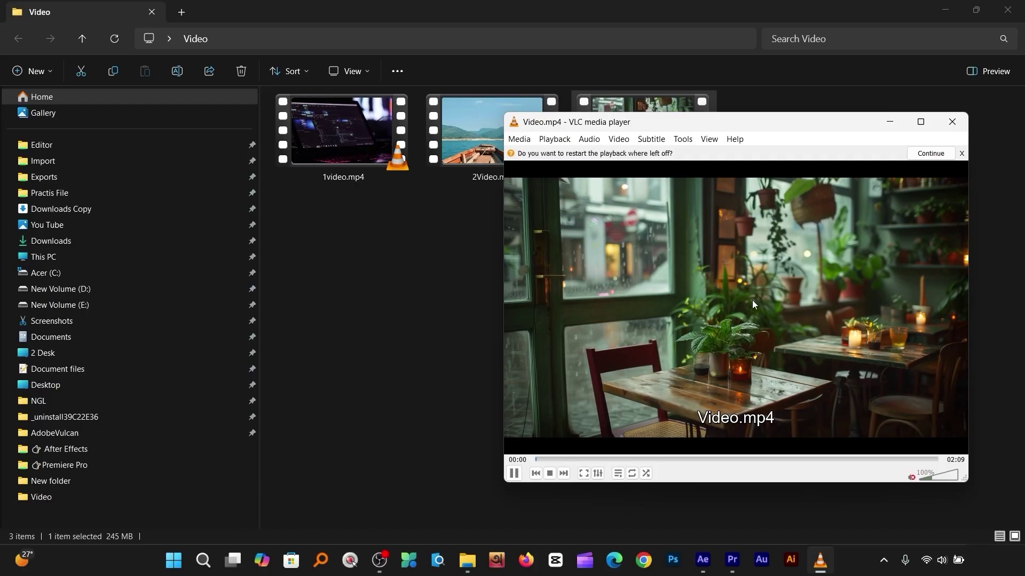
double_click(699, 282)
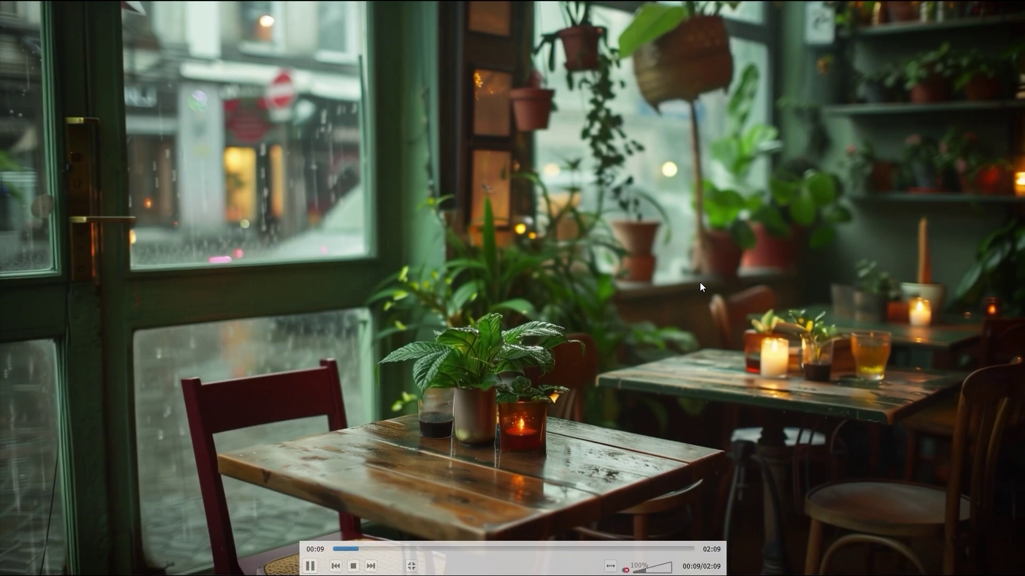
double_click(700, 283)
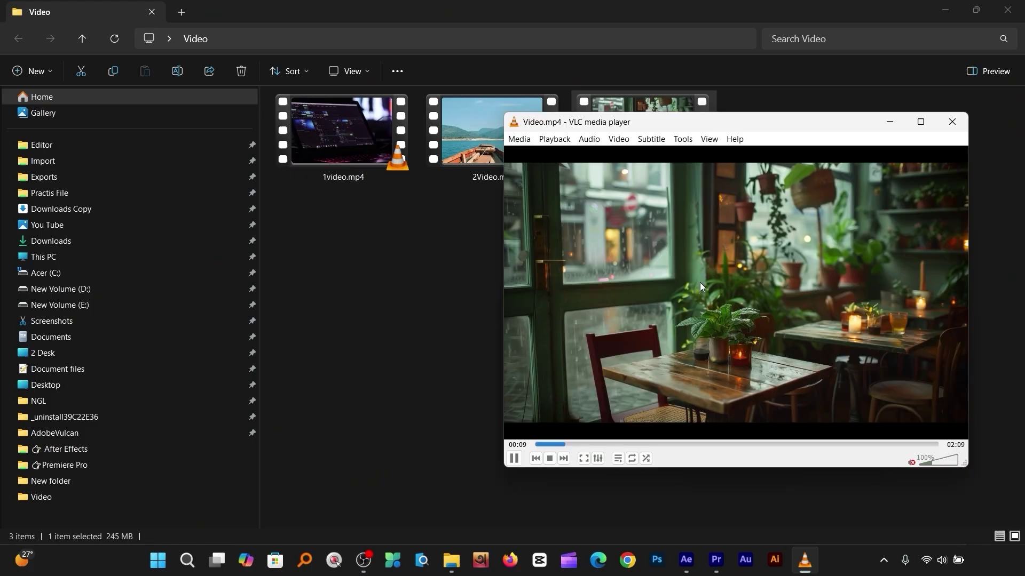
- Jump forward in Video.mp4 to about 01:10 and skip back again in several short jumps
key("Right")
key("Right")
key("Right")
key("Right")
key("Right")
key("Right")
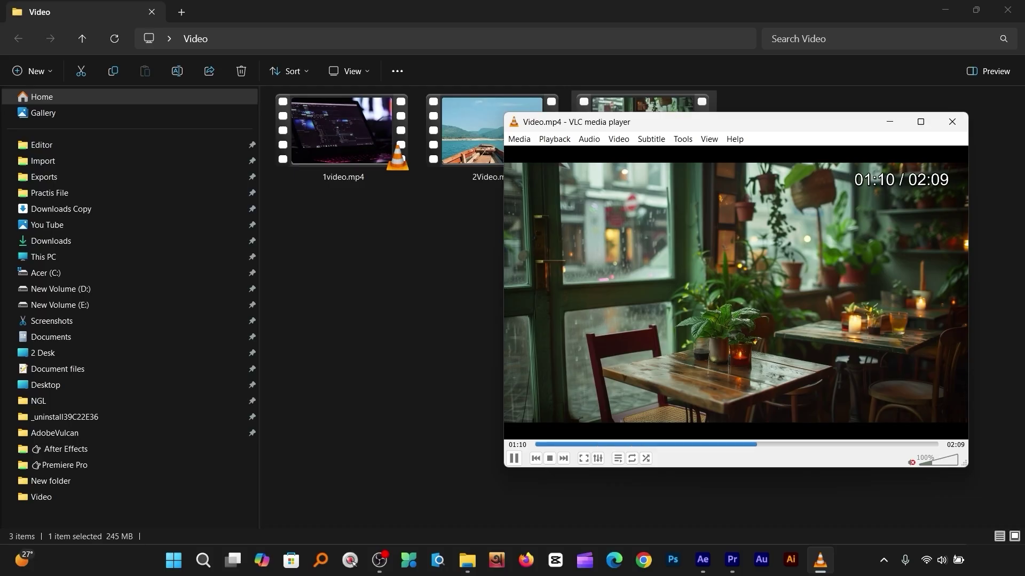
key("Left")
key("Left")
key("Left")
key("Left")
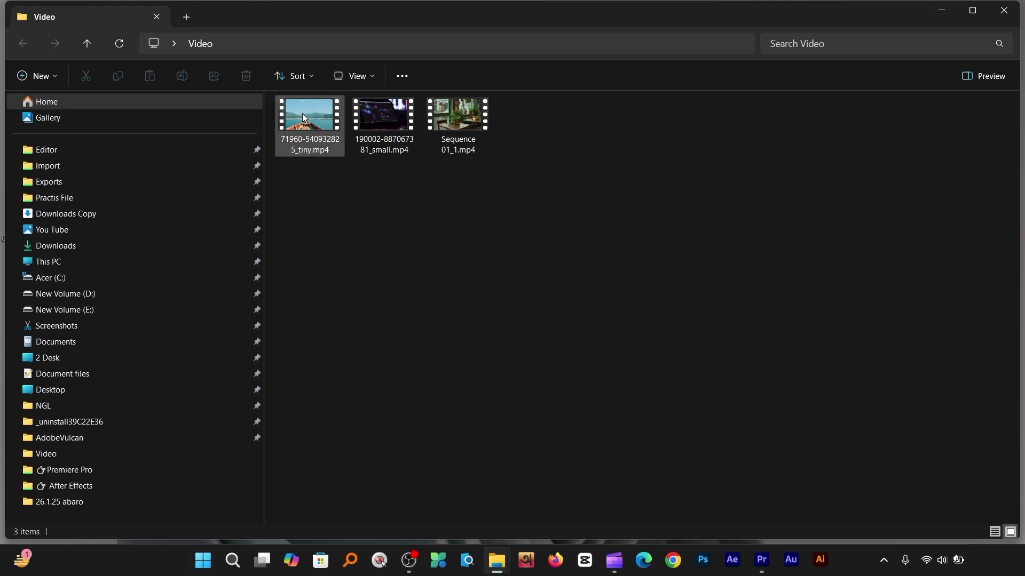
left_click(302, 113)
double_click(305, 117)
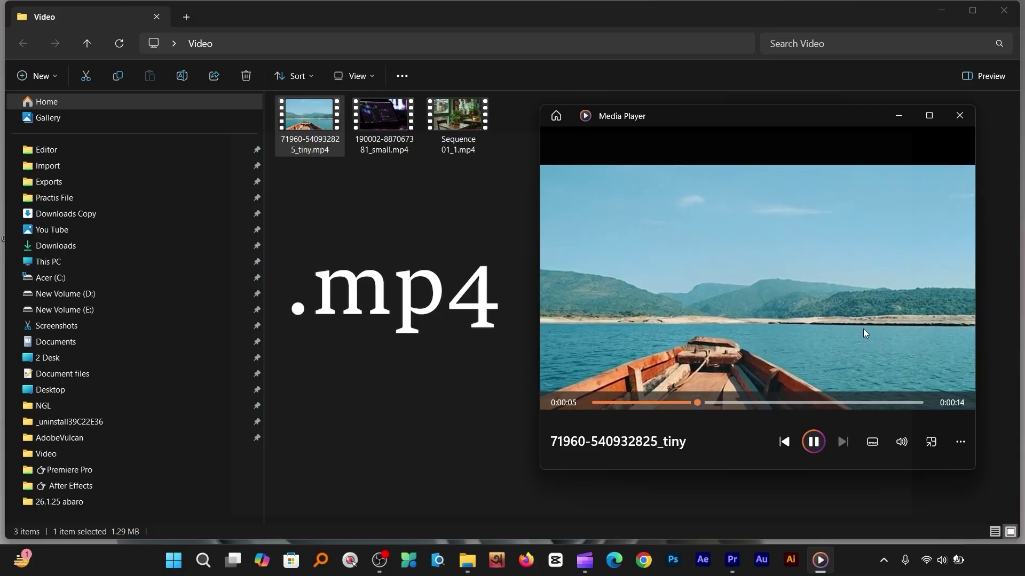
- Close Media Player and clear the file selection in the Video folder
left_click(960, 116)
left_click(312, 190)
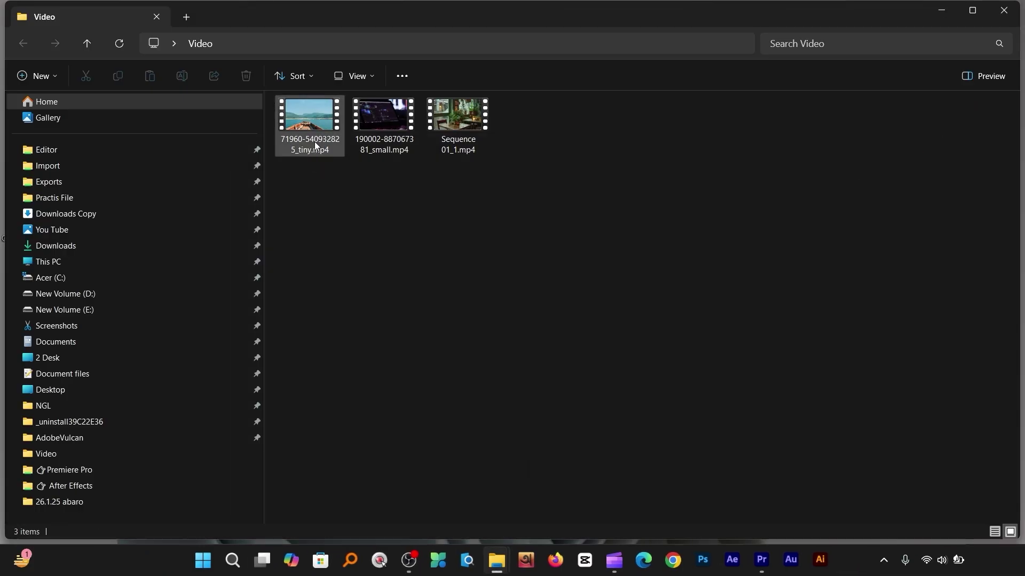
left_click(338, 149)
left_click(360, 195)
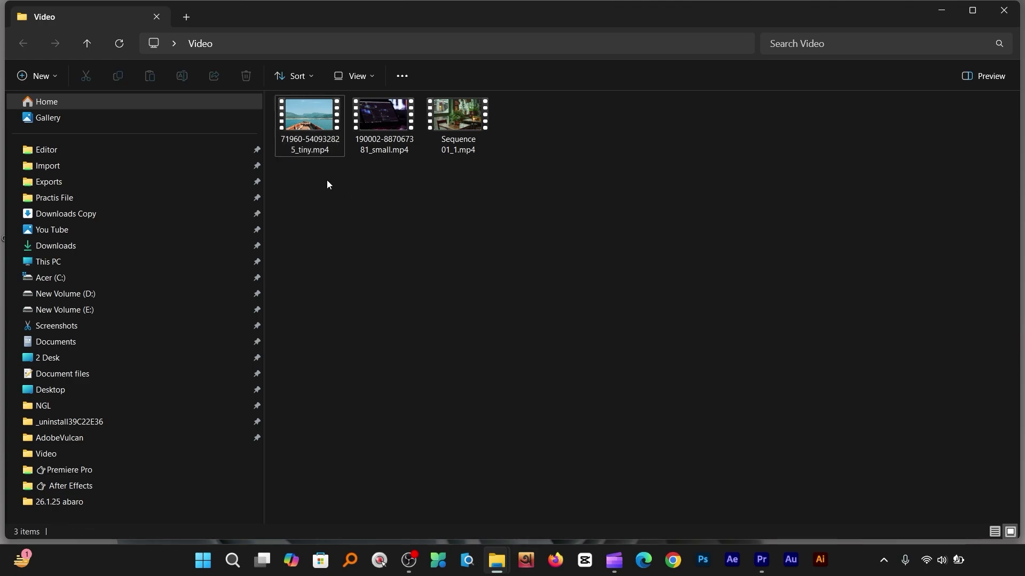
left_click(313, 132)
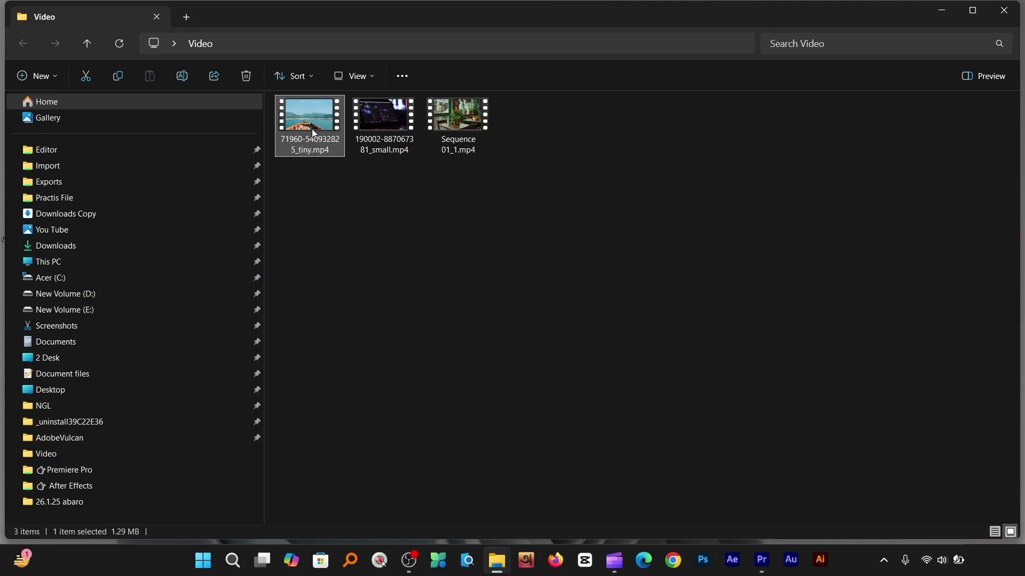
right_click(312, 129)
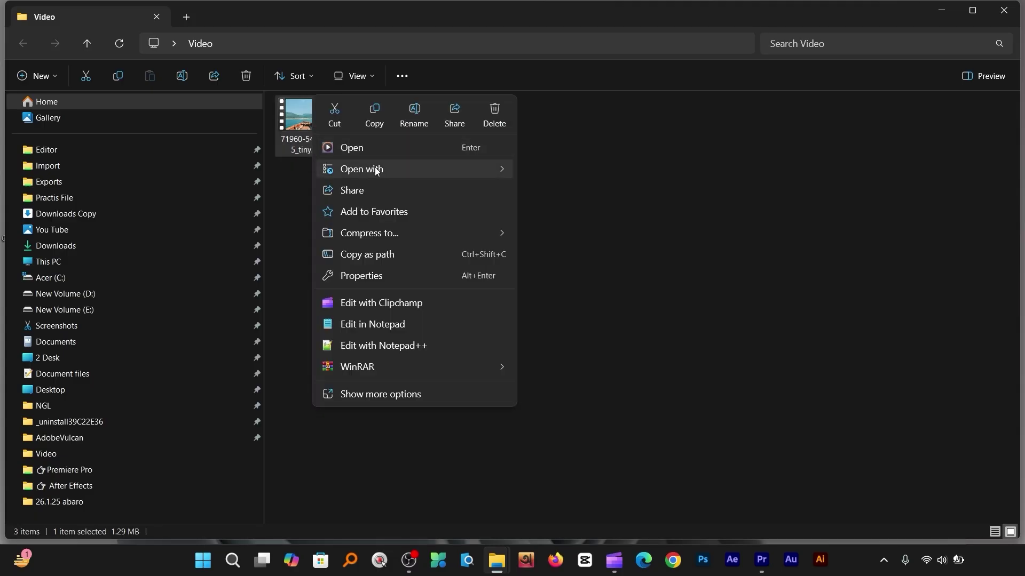
mouse_move(374, 169)
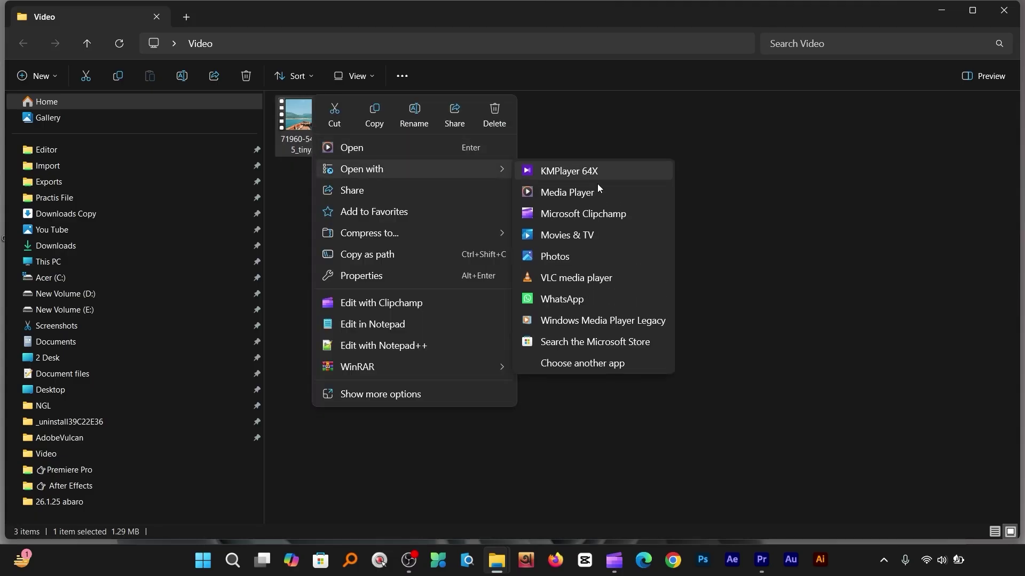
left_click(635, 364)
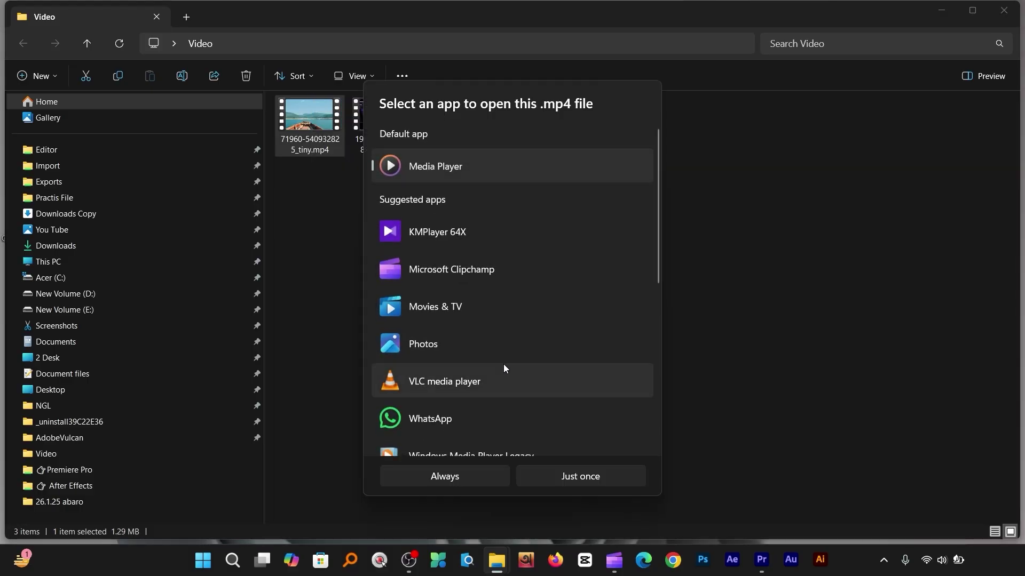
left_click(492, 374)
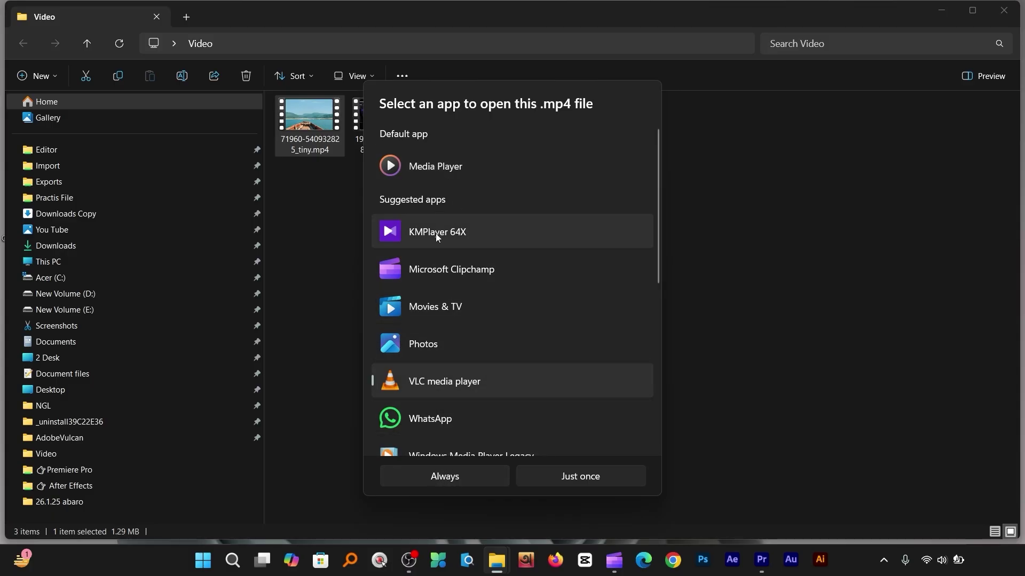
scroll(482, 296, "down", 3)
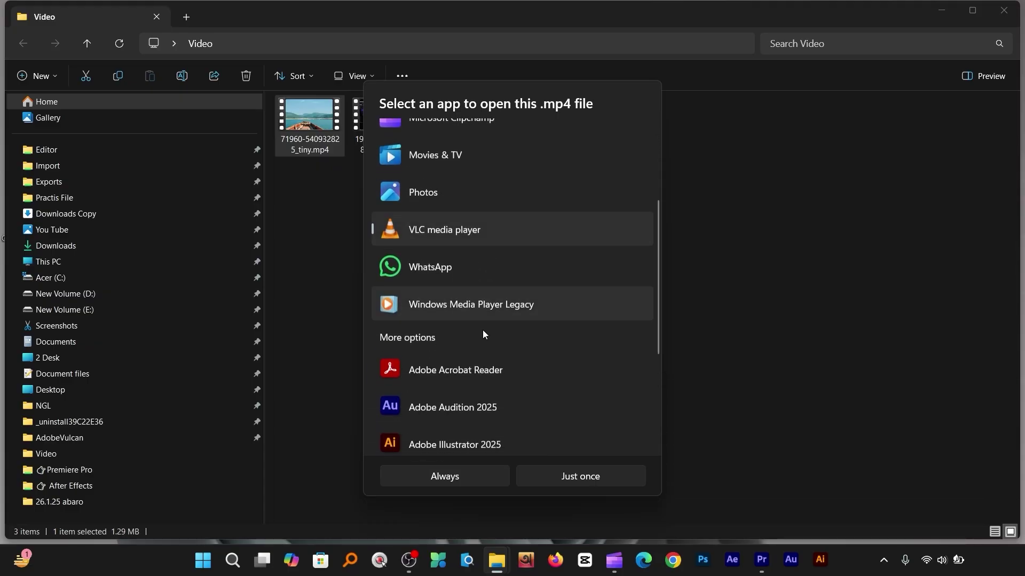
scroll(478, 305, "up", 3)
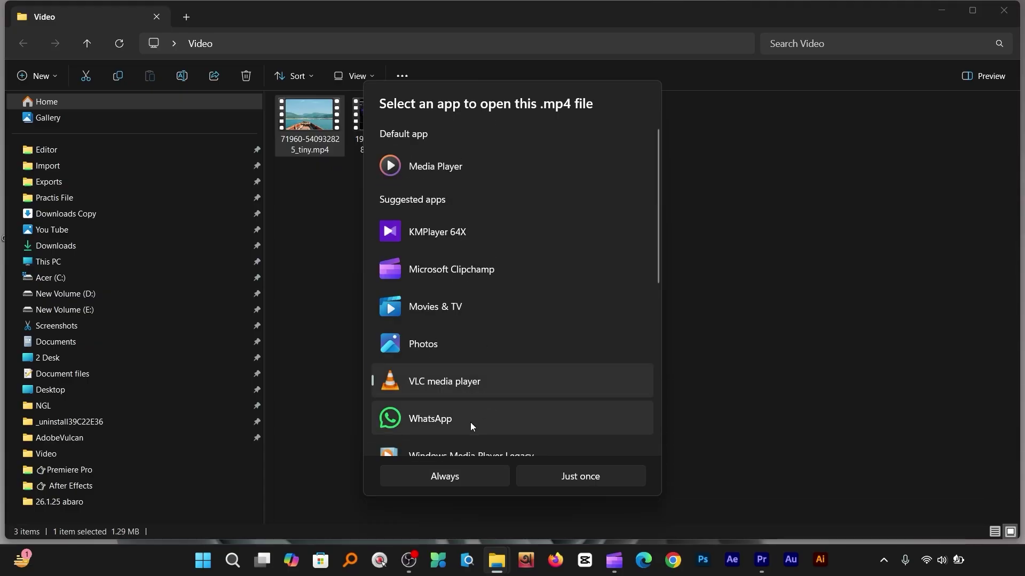
left_click(445, 476)
left_click(766, 147)
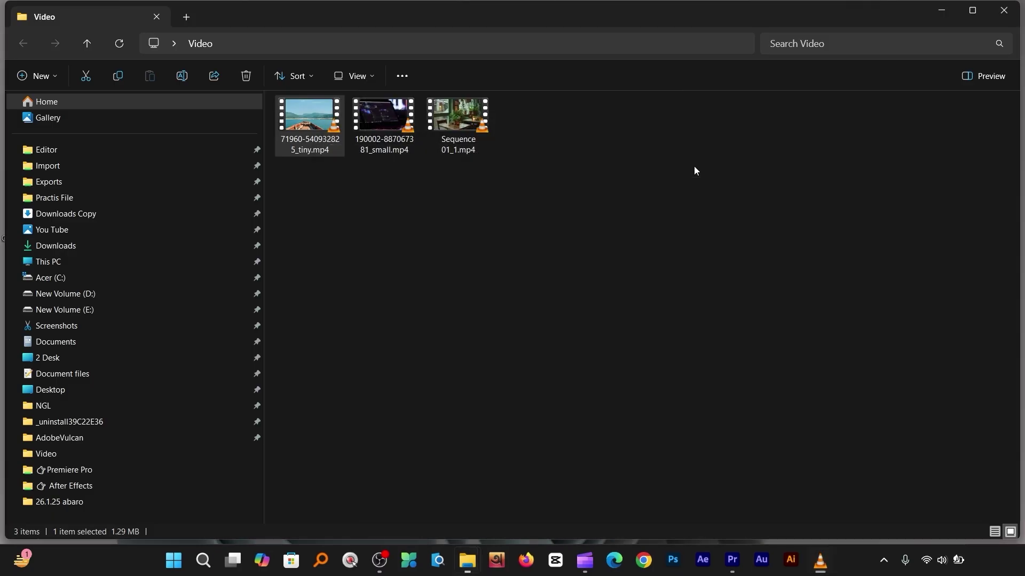
double_click(384, 115)
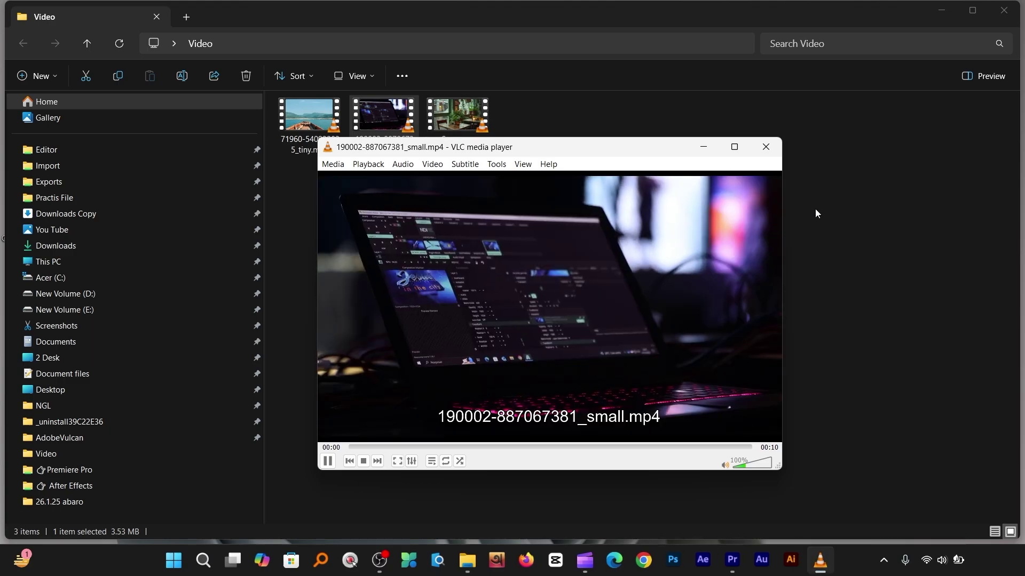
left_click(766, 147)
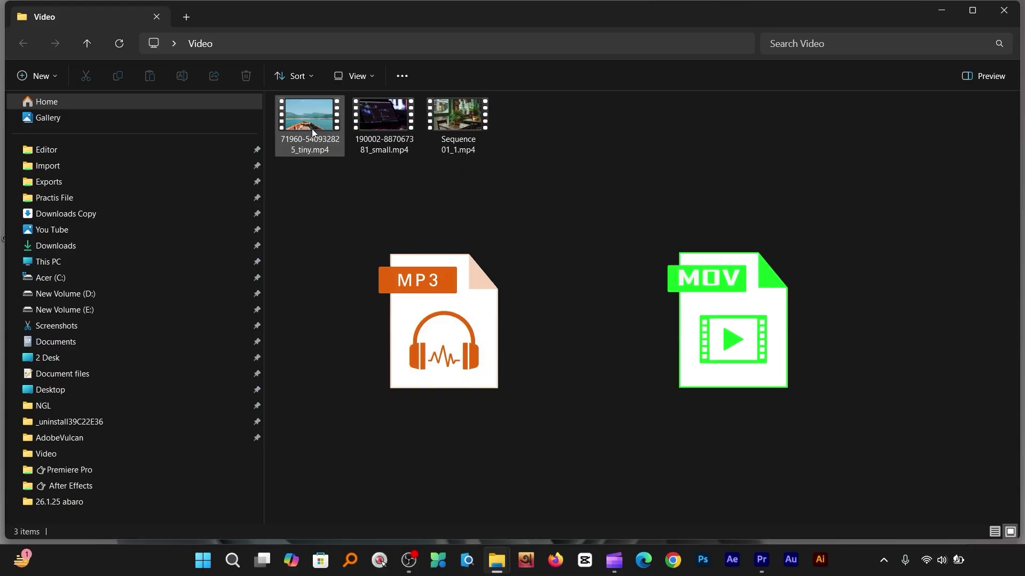
right_click(312, 129)
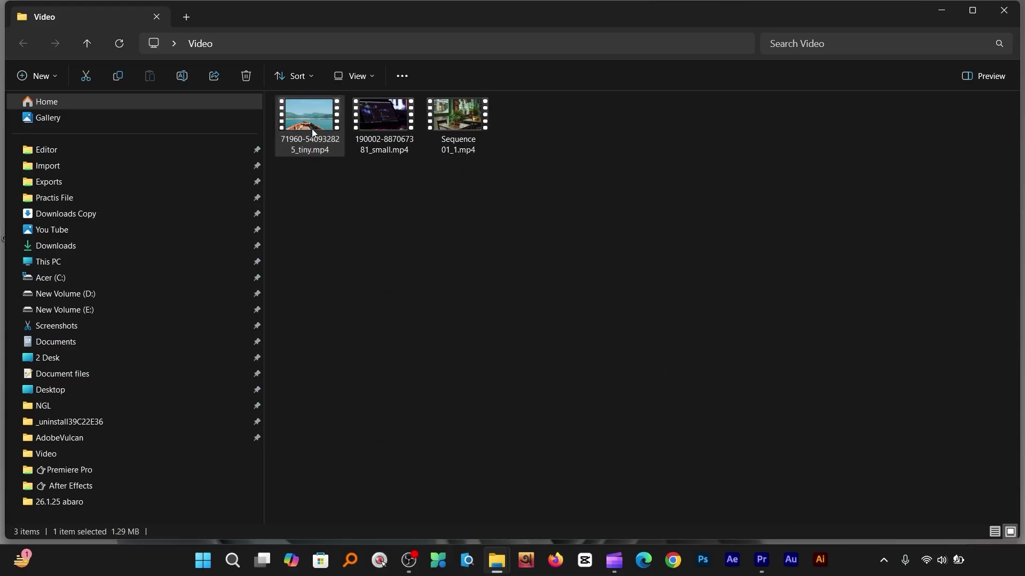
mouse_move(373, 168)
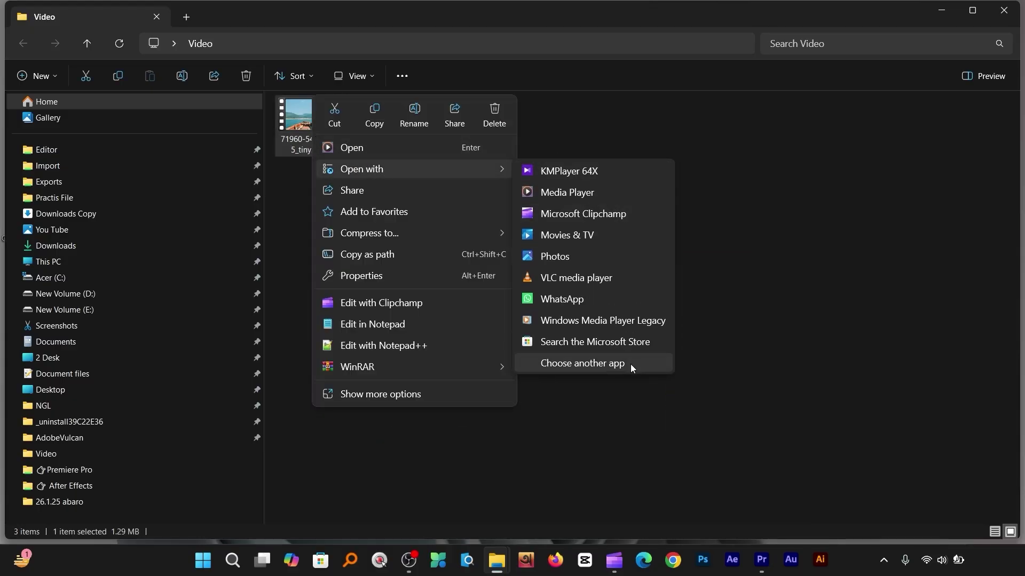
left_click(635, 365)
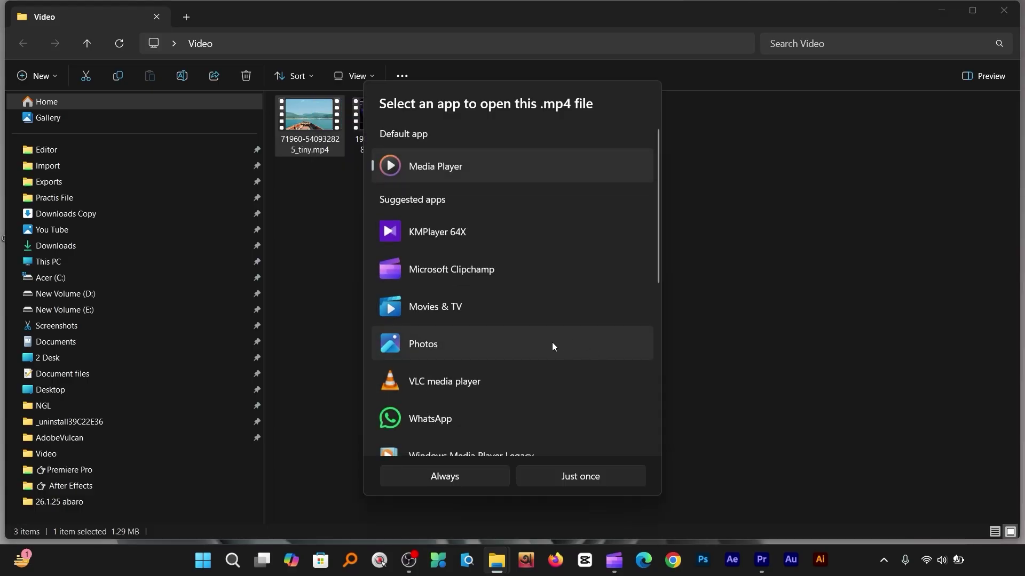
left_click(492, 376)
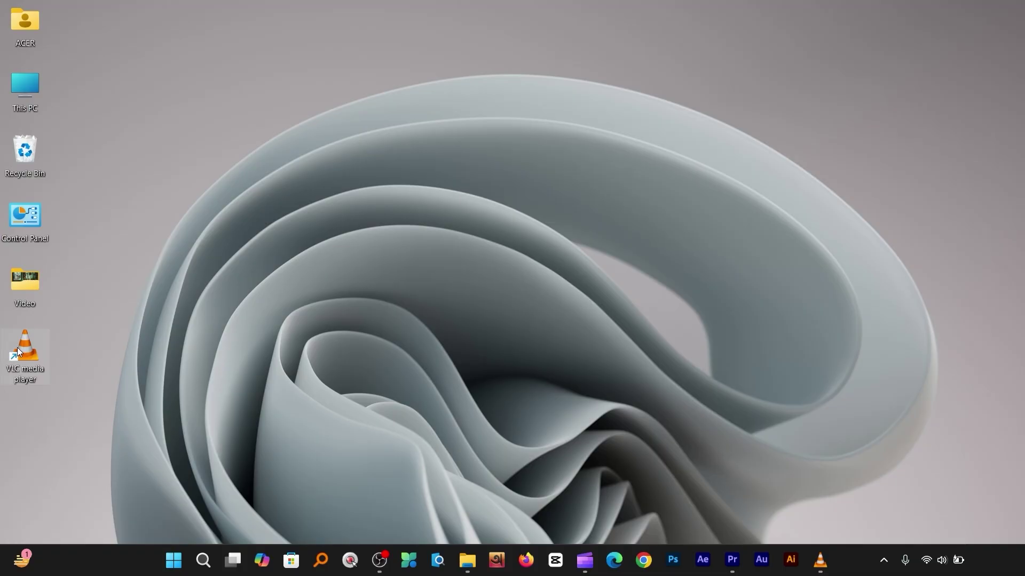
- Open VLC media player from the desktop and add Sequence 01_1.mp4 as the file to convert
double_click(19, 353)
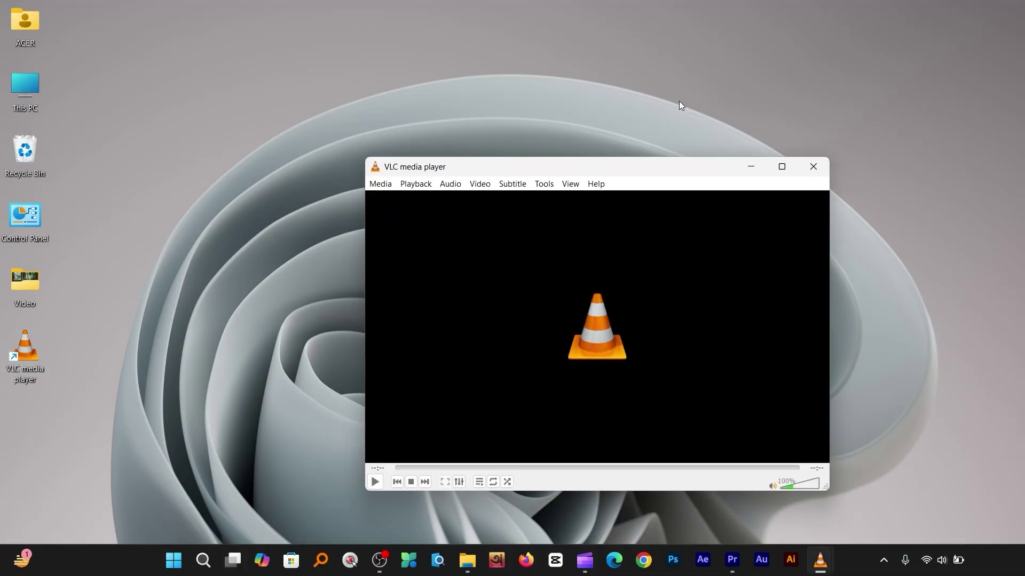
left_click(381, 184)
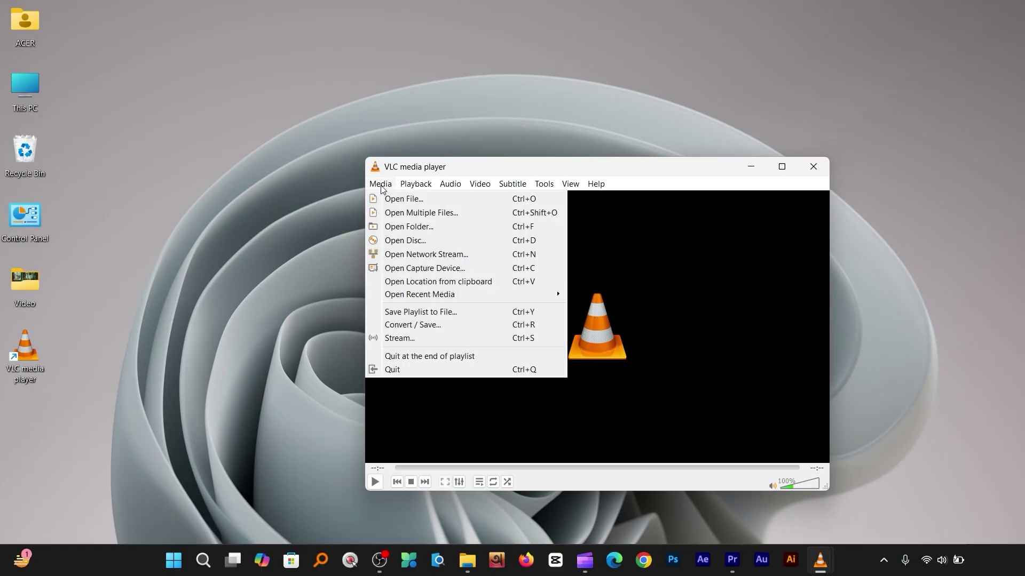
left_click(468, 328)
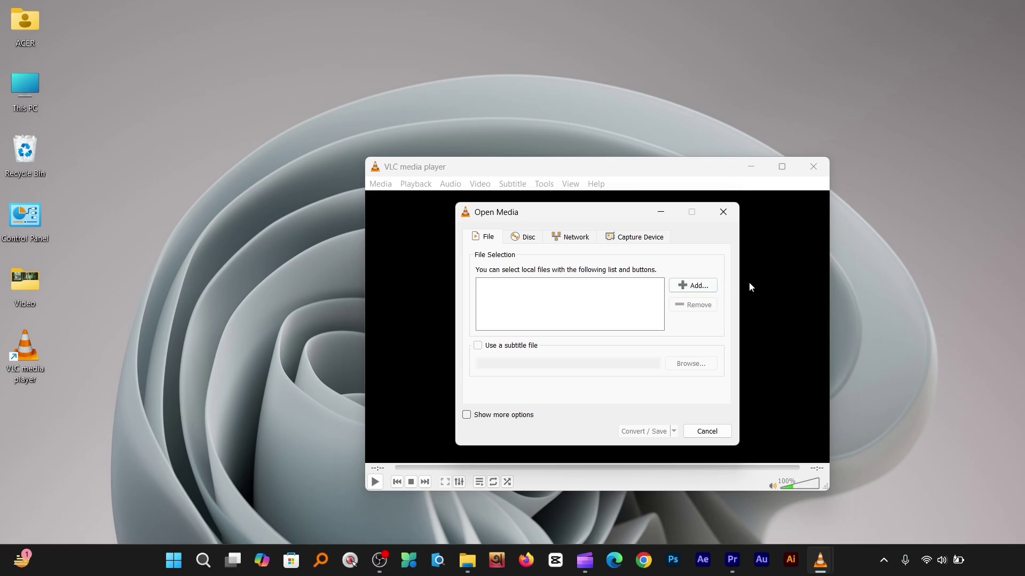
left_click(690, 287)
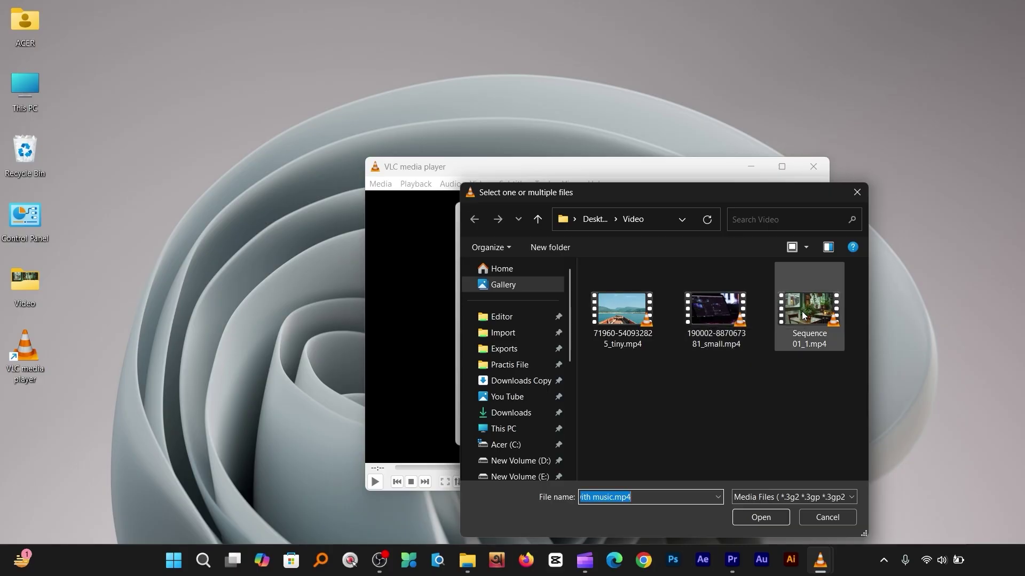
left_click(818, 318)
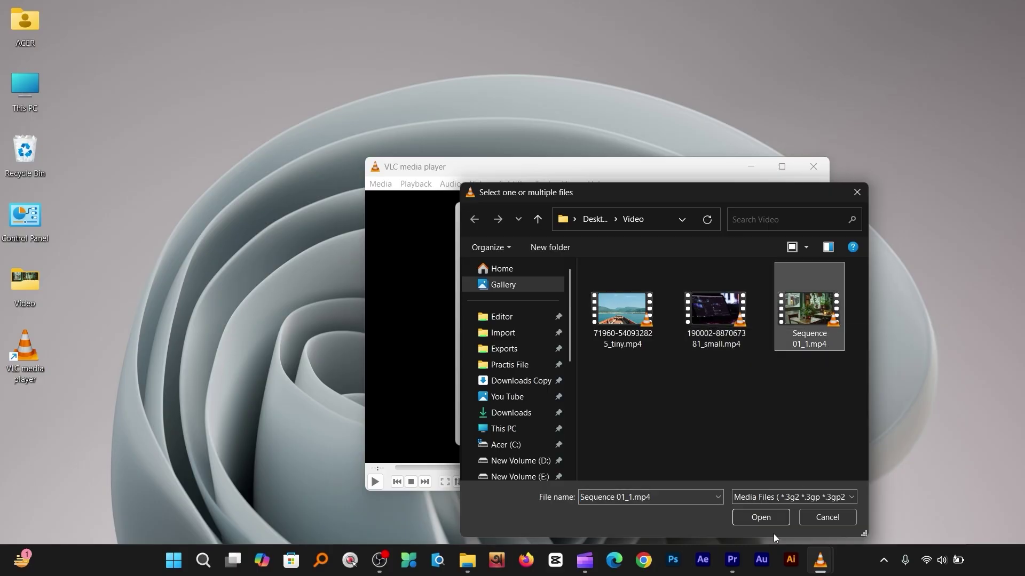
left_click(772, 520)
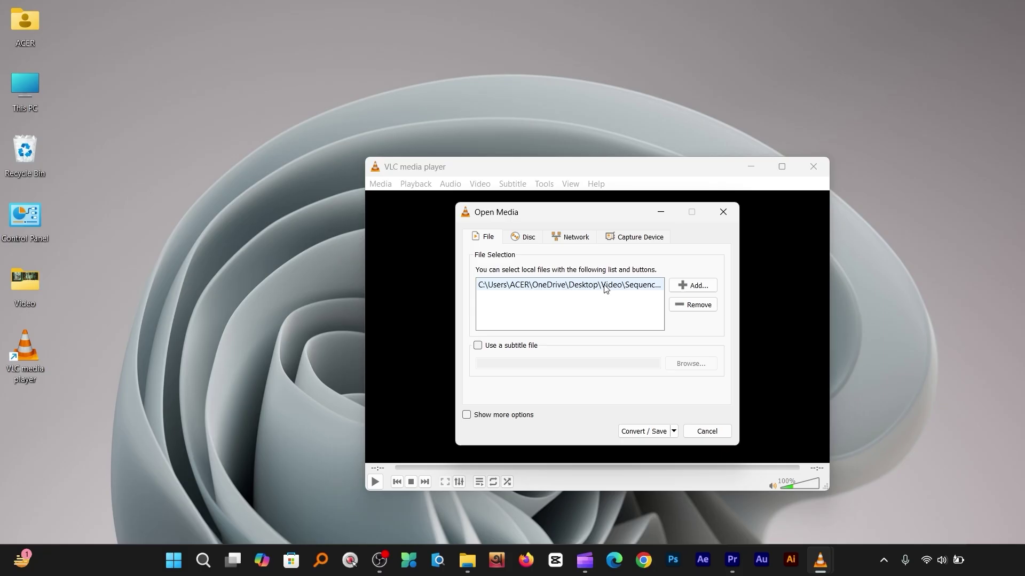
- Remove Sequence 01_1.mp4 from the conversion file list and add it again from the Video folder
left_click(692, 306)
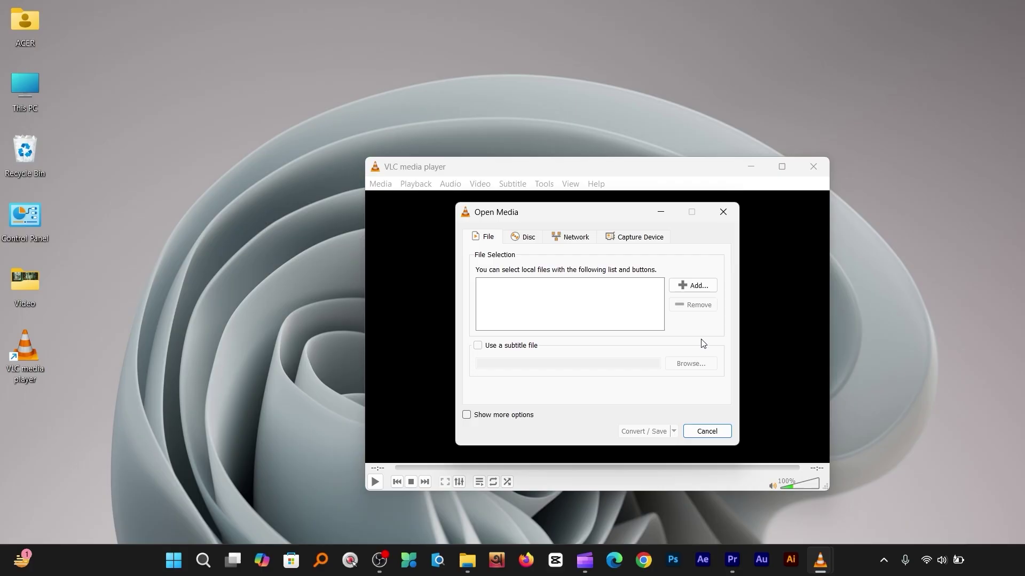
left_click(688, 289)
left_click(784, 313)
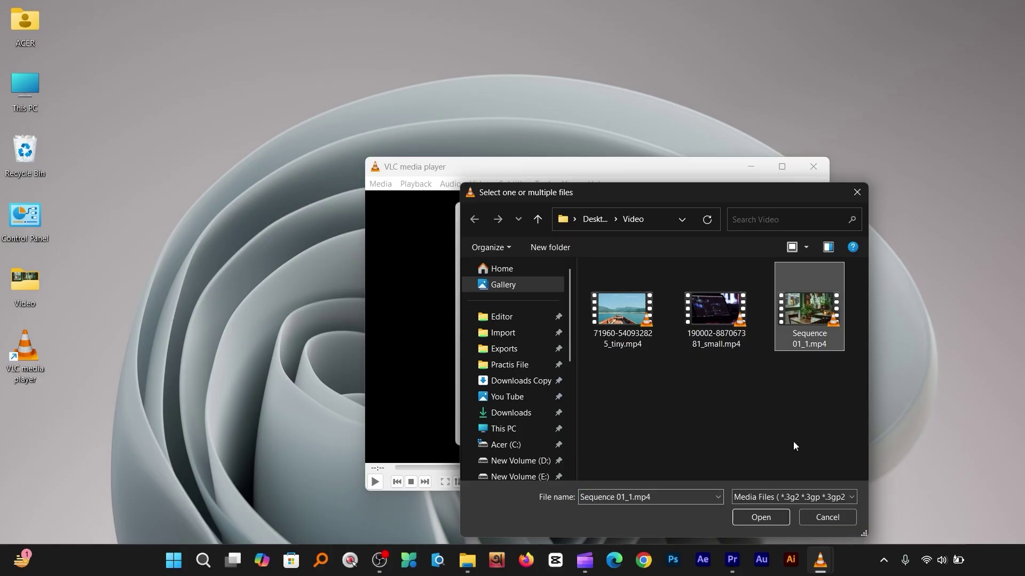
left_click(773, 518)
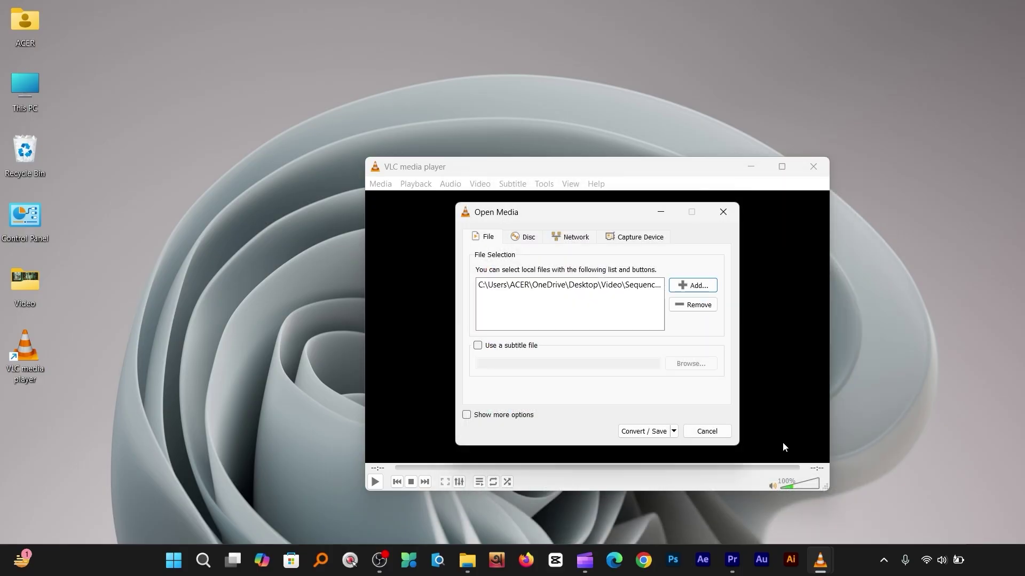
- Continue with Convert for Sequence 01_1.mp4 and pick the Audio - MP3 profile from the available conversion profiles
left_click(675, 431)
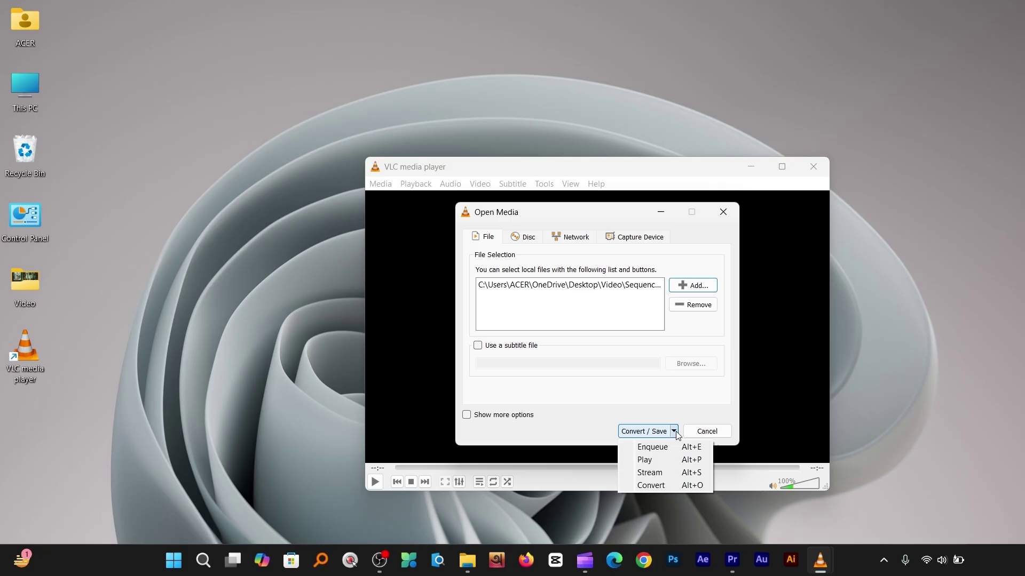
left_click(676, 486)
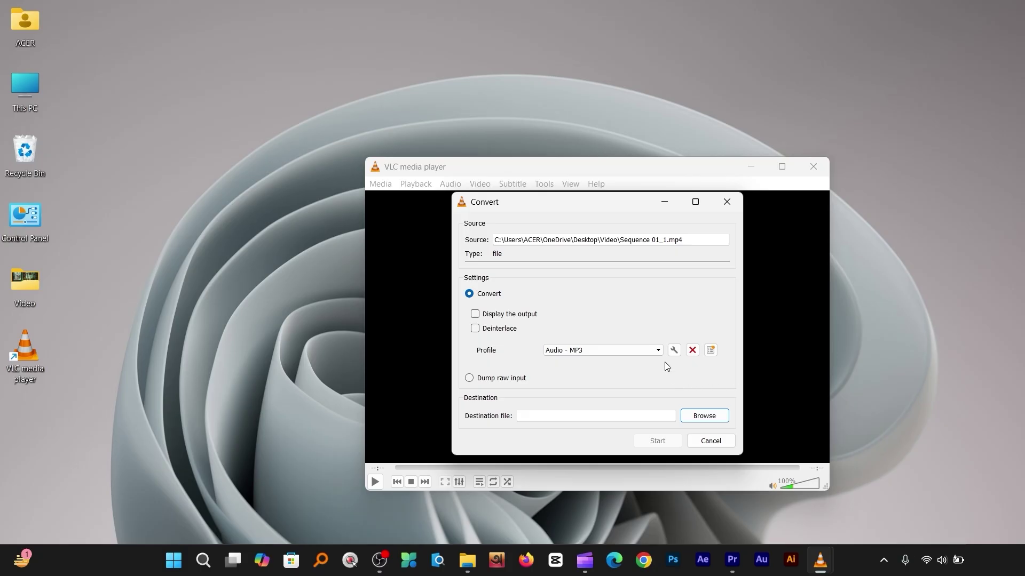
left_click(654, 350)
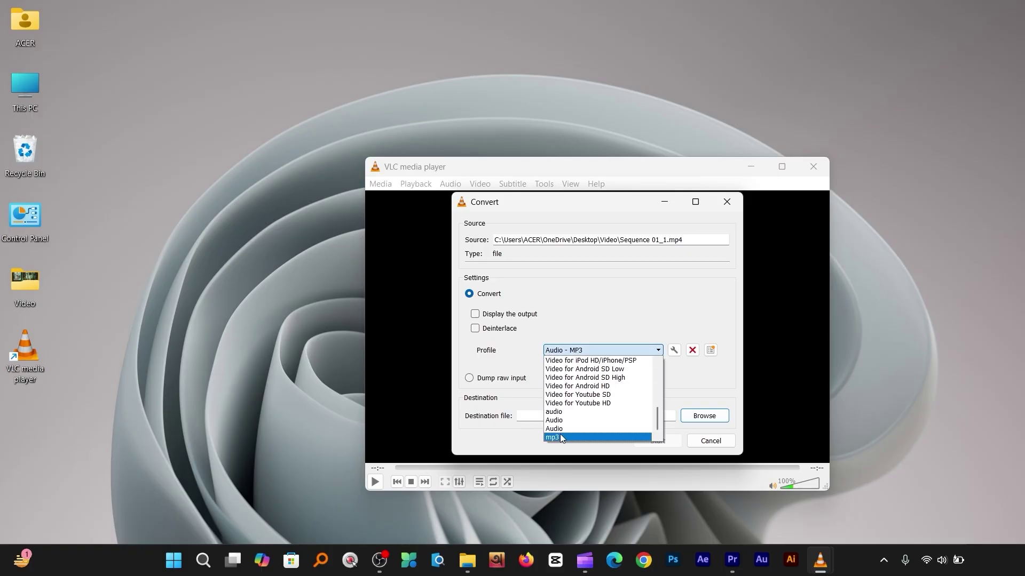
left_click(659, 351)
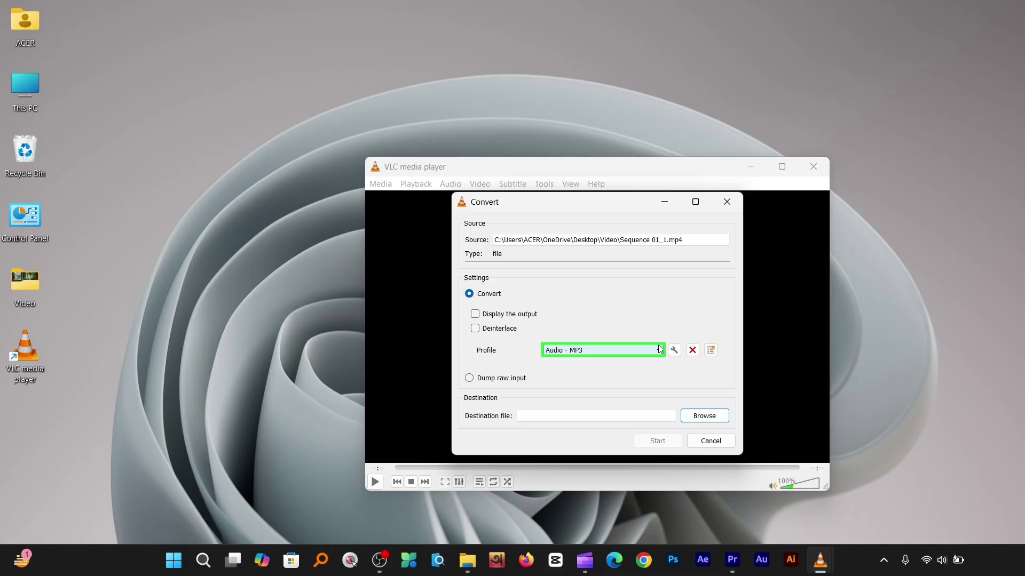
left_click(659, 350)
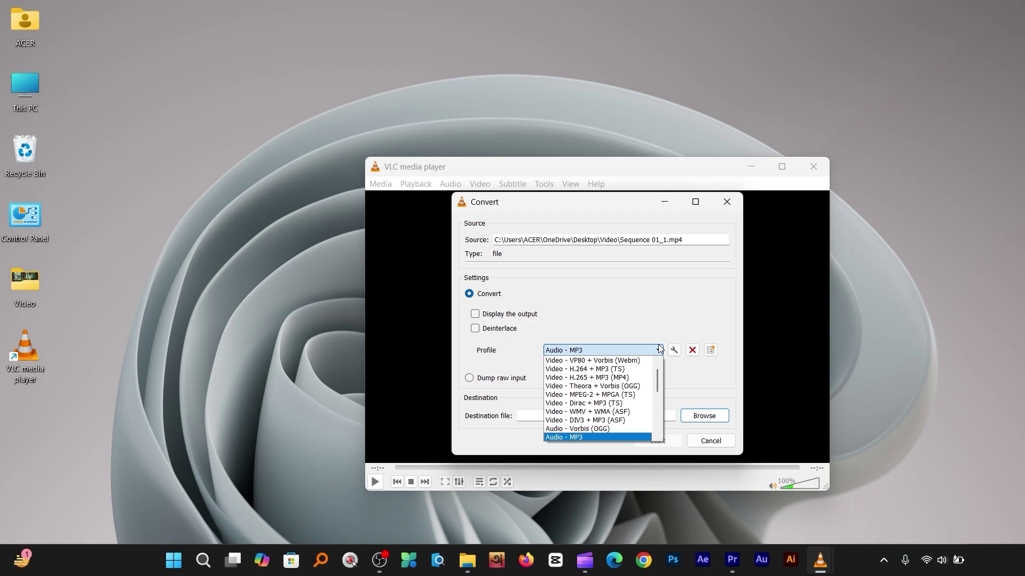
left_click(618, 437)
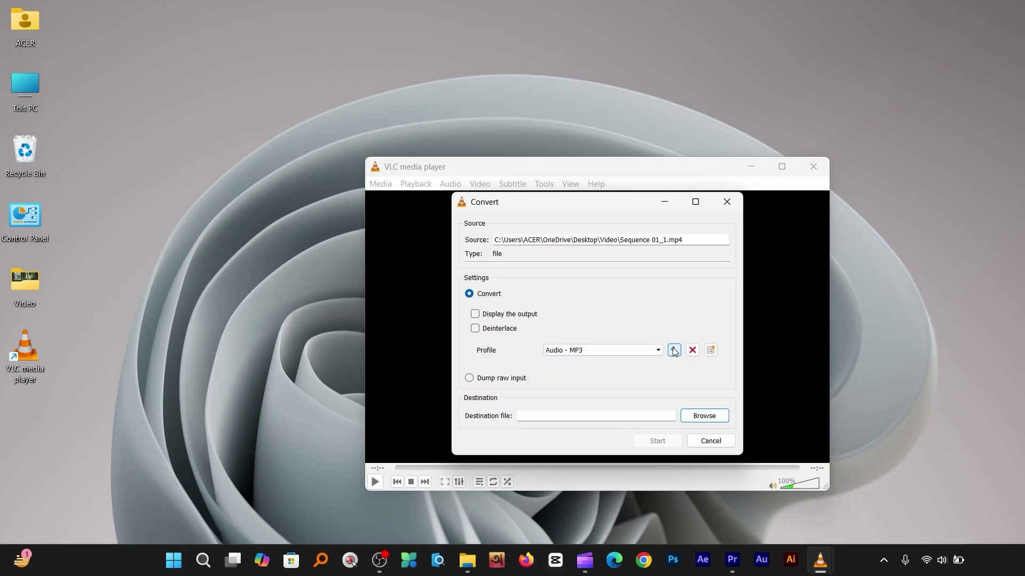
- Compare the MKV and MP3 encapsulation features in the settings of the Audio - MP3 profile
left_click(674, 350)
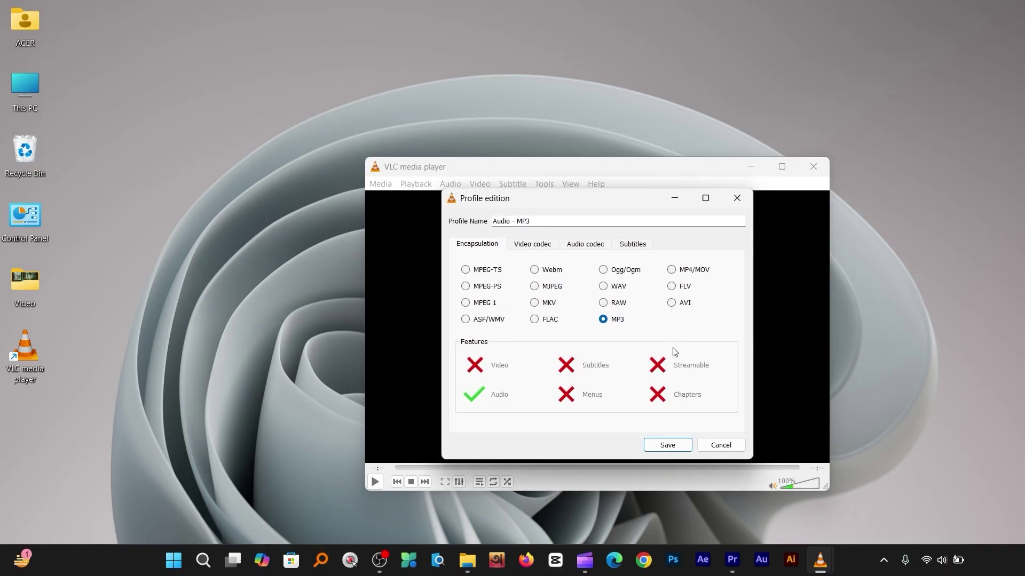
left_click(534, 303)
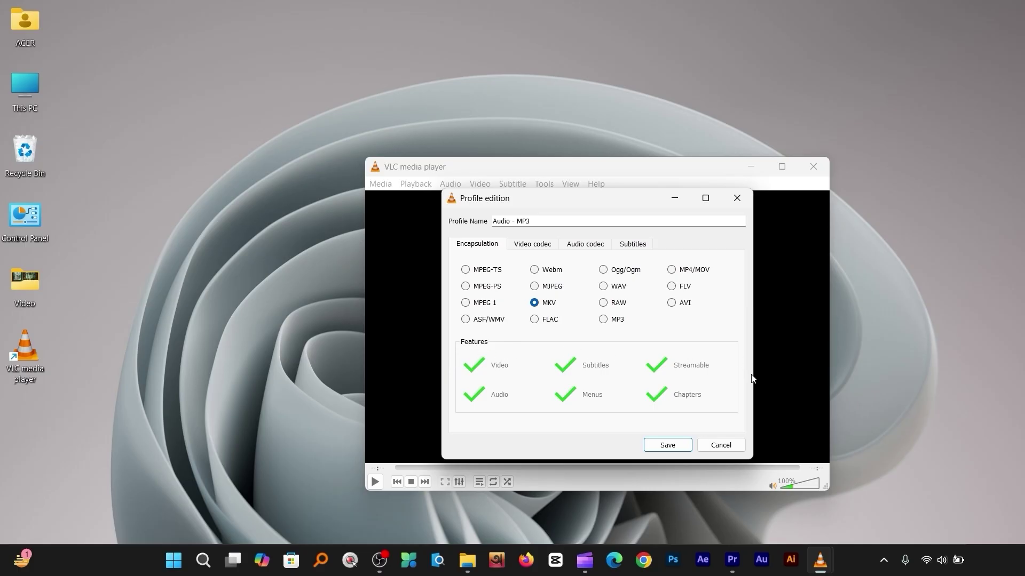
left_click(603, 319)
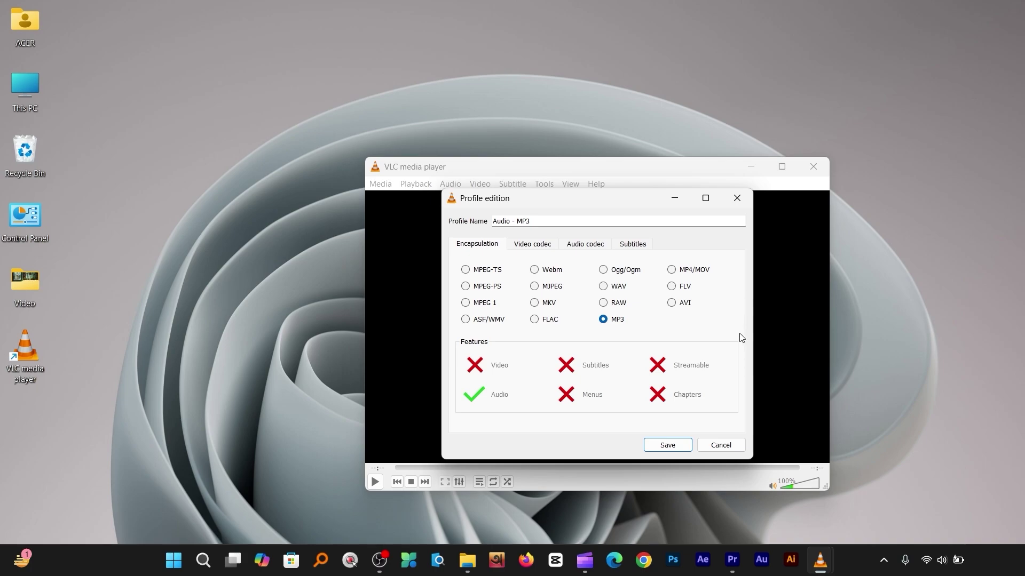
left_click(534, 303)
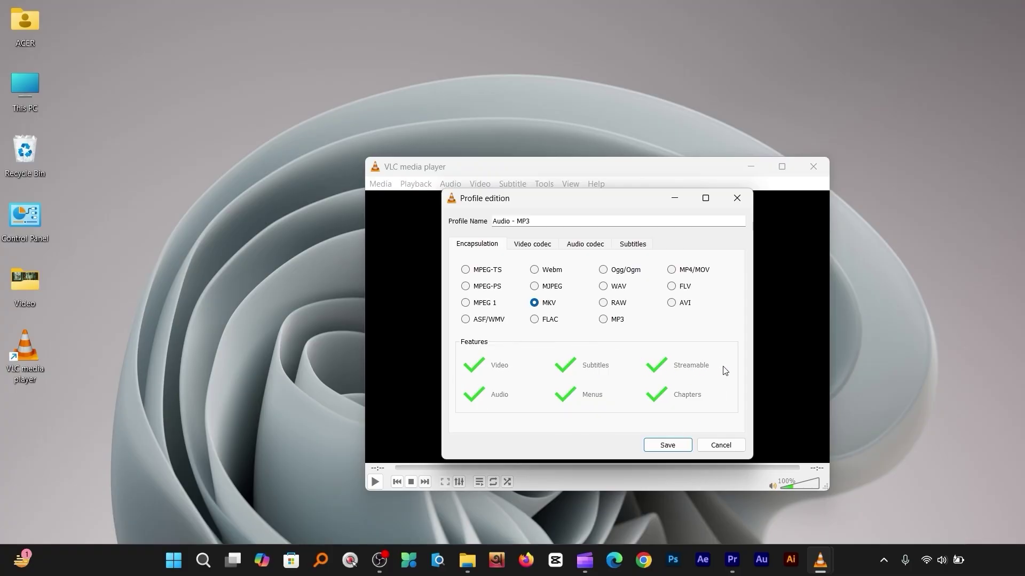
key("Return")
- Look through the available conversion profiles and keep Audio - MP3 as the chosen profile
left_click(659, 348)
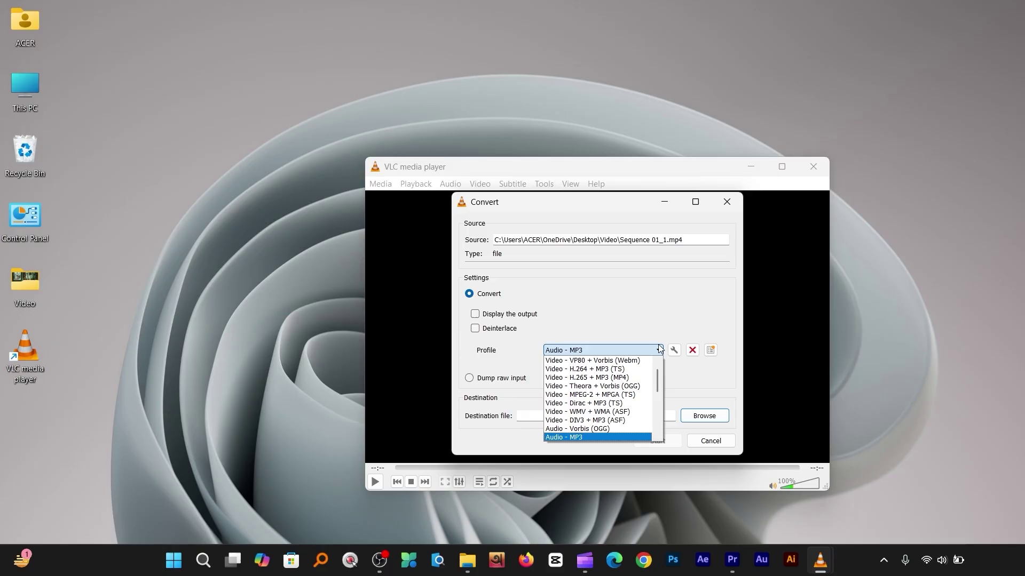
scroll(597, 395, "down", 2)
left_click(587, 404)
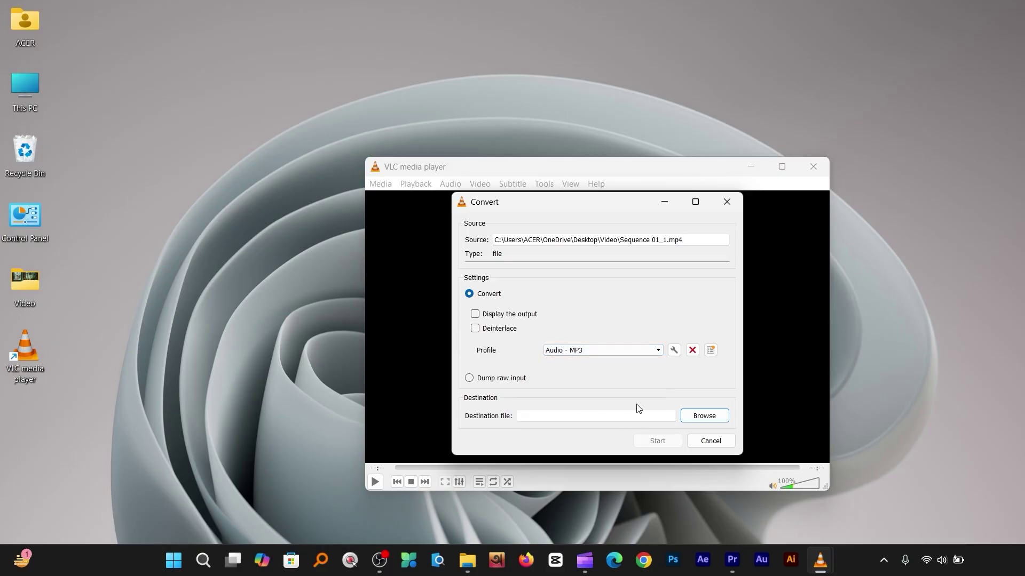
left_click(613, 350)
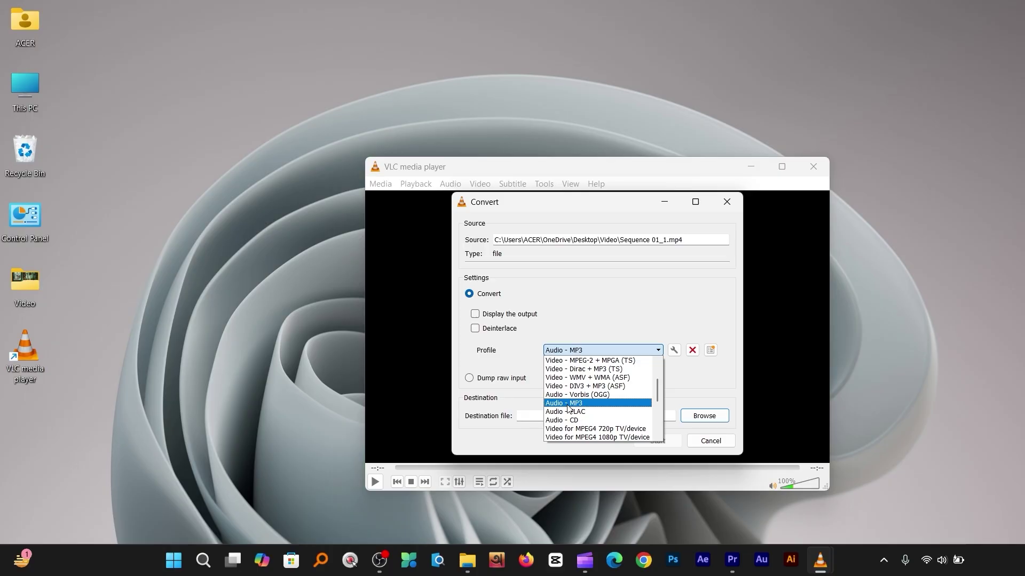
scroll(569, 408, "down", 3)
scroll(571, 411, "up", 4)
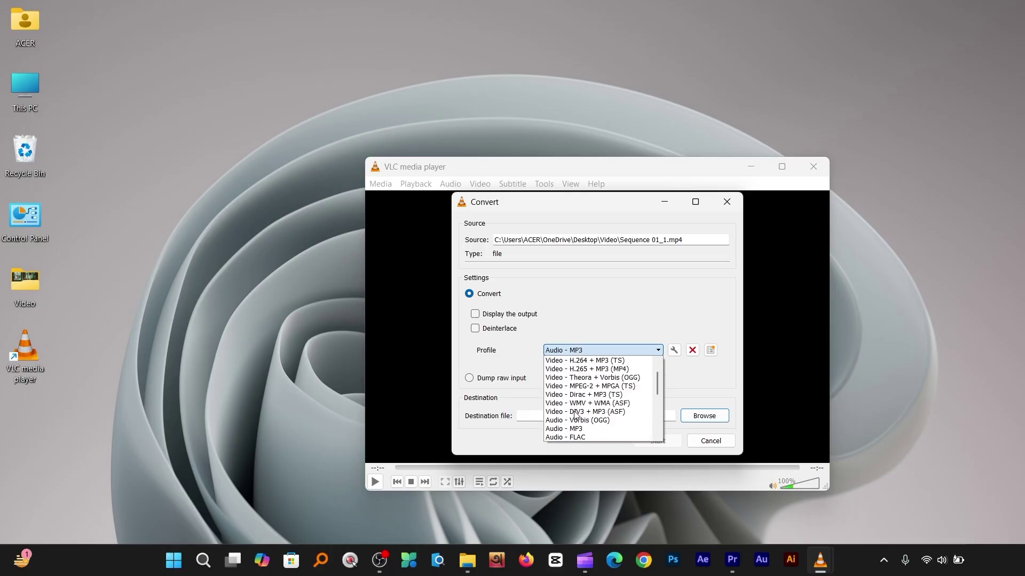
scroll(577, 414, "up", 1)
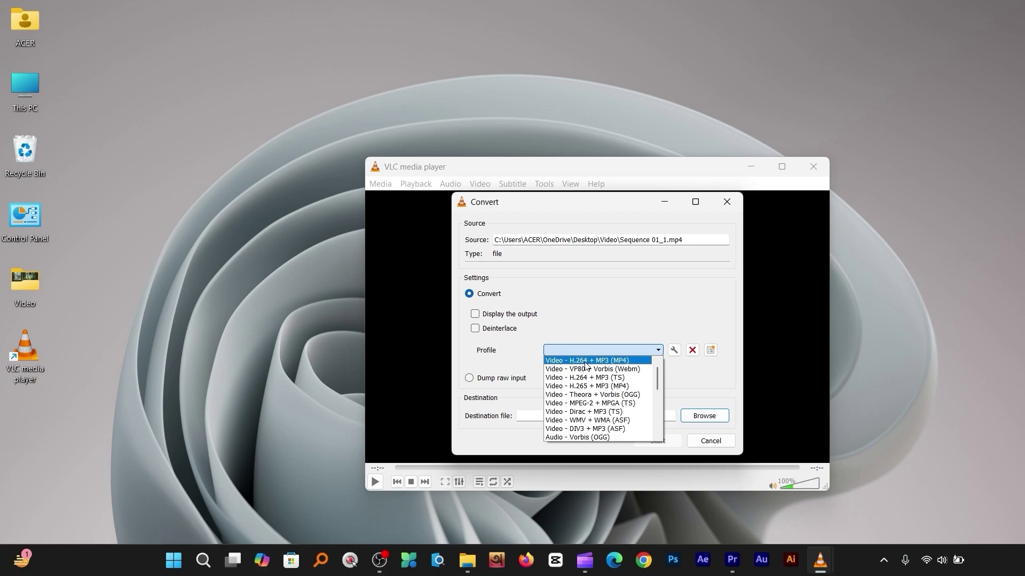
scroll(579, 384, "down", 2)
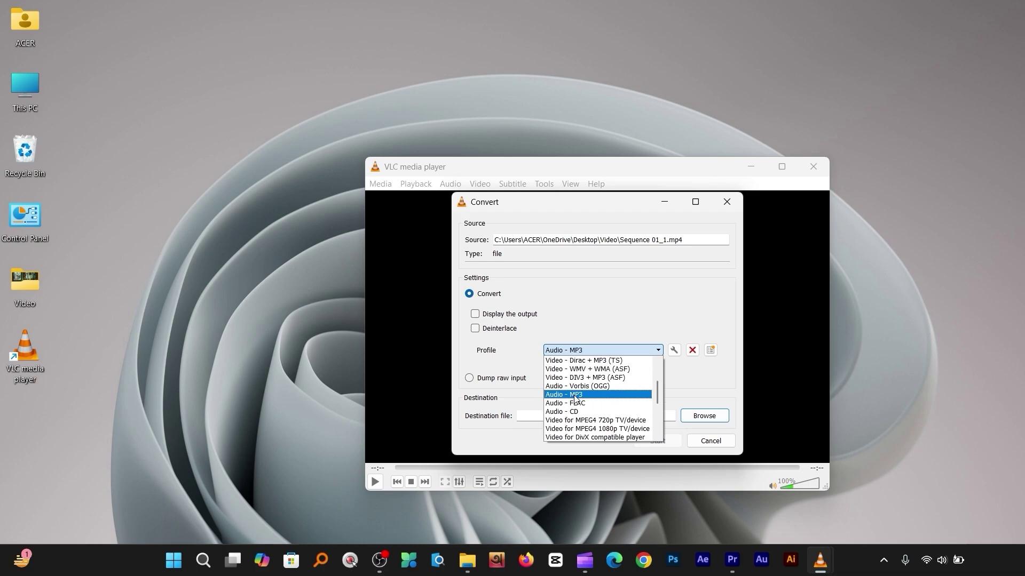
scroll(576, 400, "up", 3)
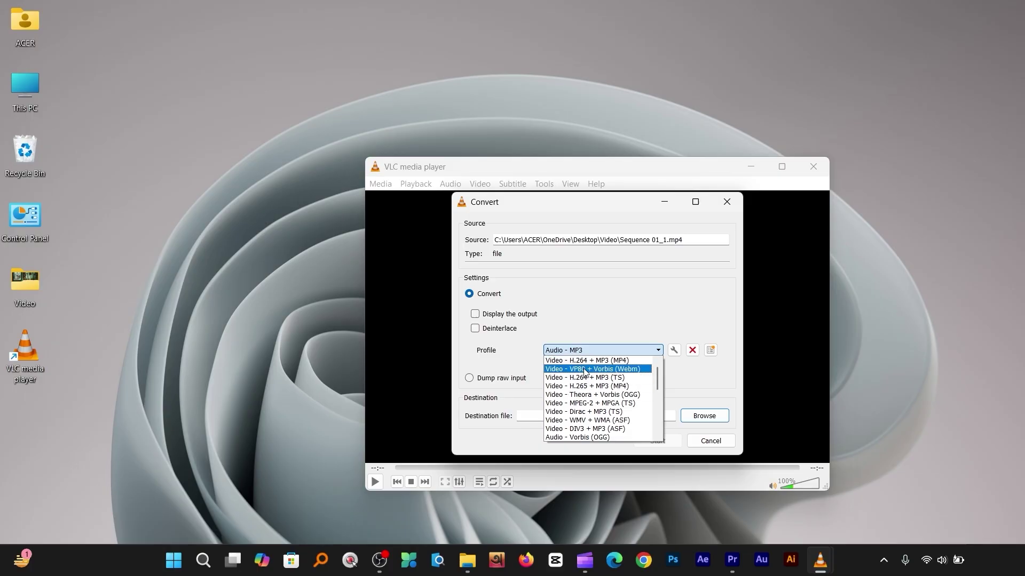
scroll(582, 413, "down", 2)
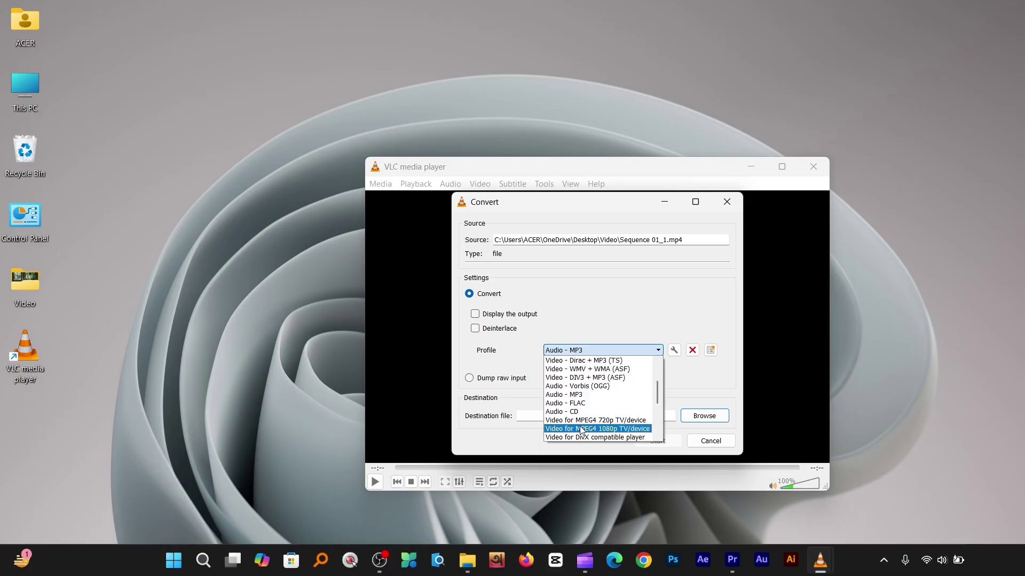
left_click(580, 395)
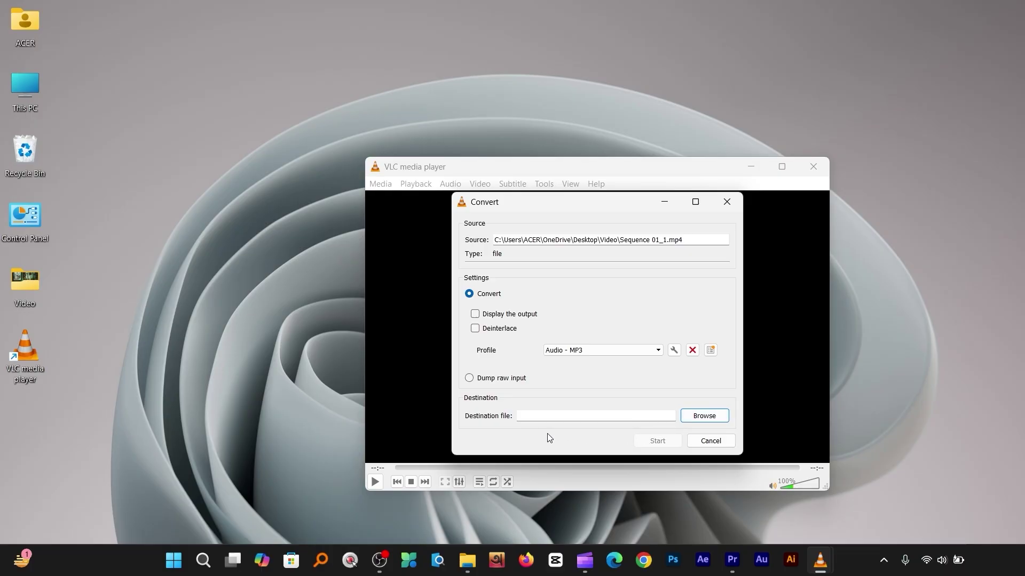
- Browse for the destination file and choose the Desktop as the save location
left_click(704, 416)
scroll(526, 357, "down", 5)
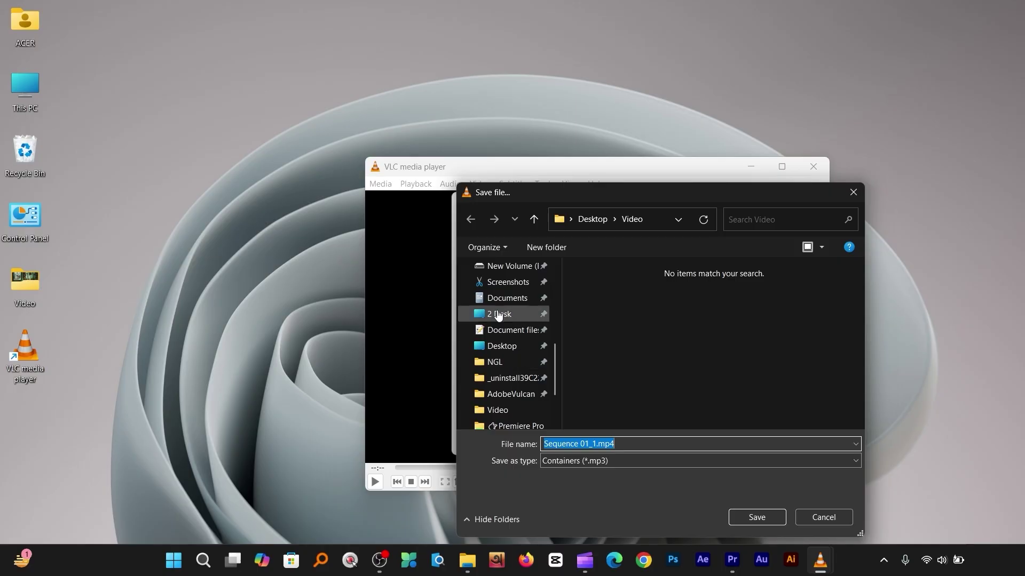
left_click(499, 345)
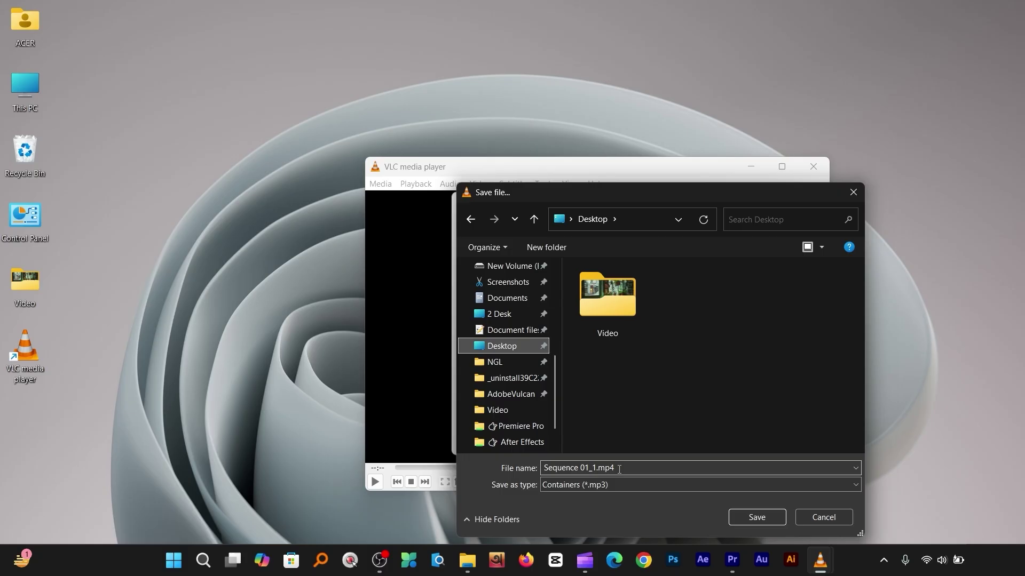
- Rename the output file as Sequence 01_1.mp3, keep the Containers (*.mp3) type and save it as the destination
left_click(619, 469)
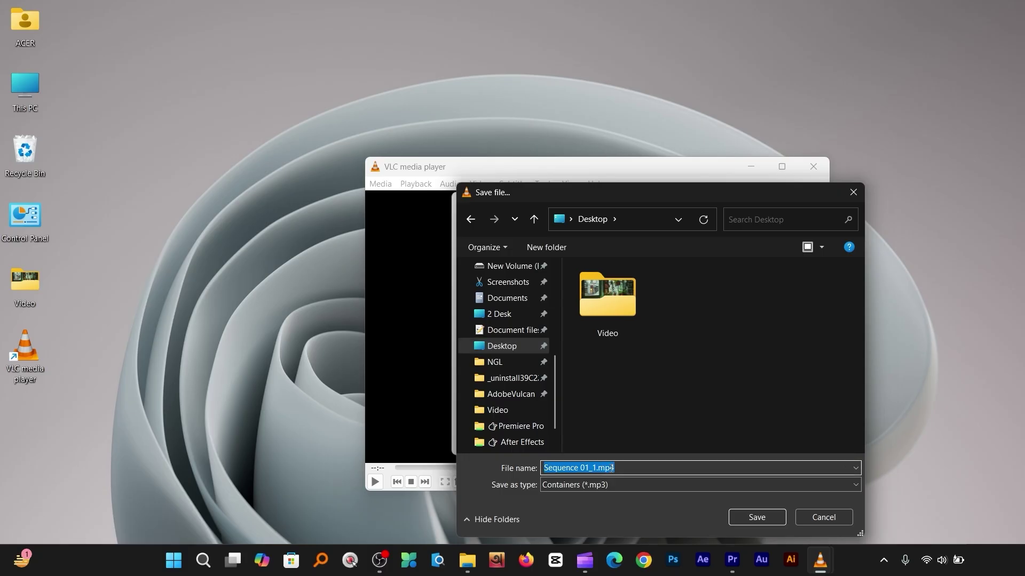
left_click(627, 470)
left_click_drag(627, 470, 596, 470)
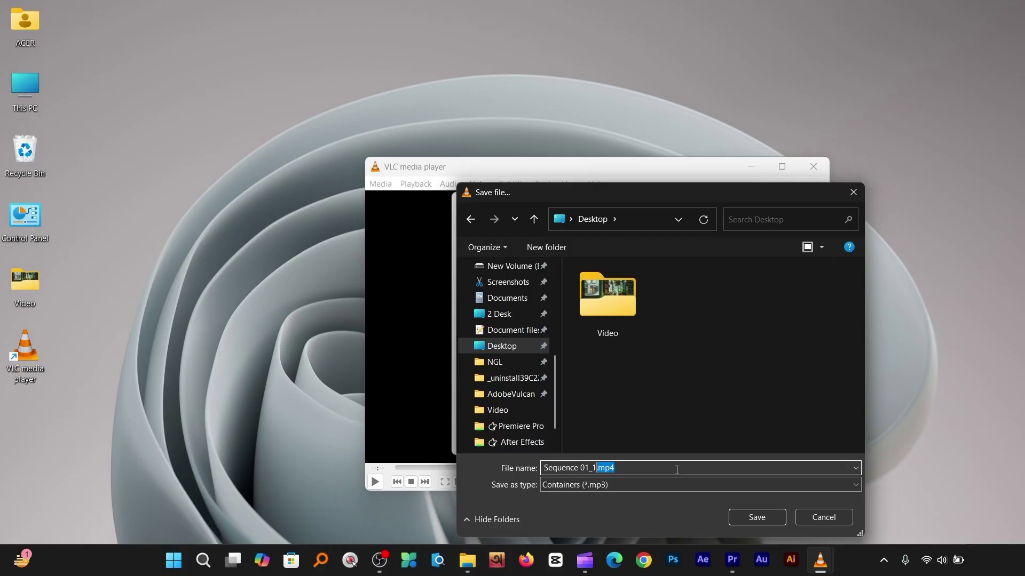
left_click(676, 470)
key("BackSpace")
key("BackSpace")
key("BackSpace")
type(".mp3")
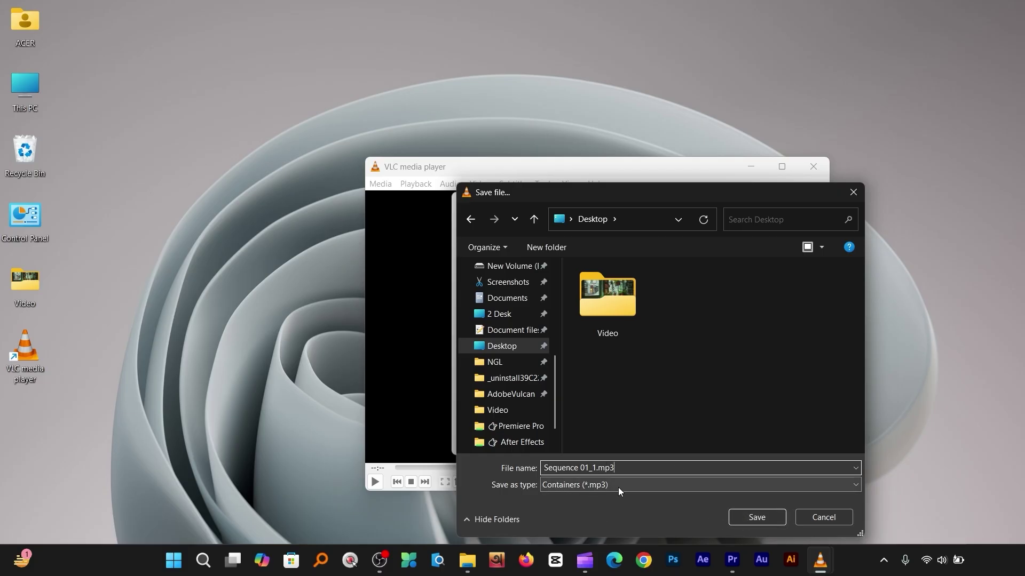
left_click(849, 485)
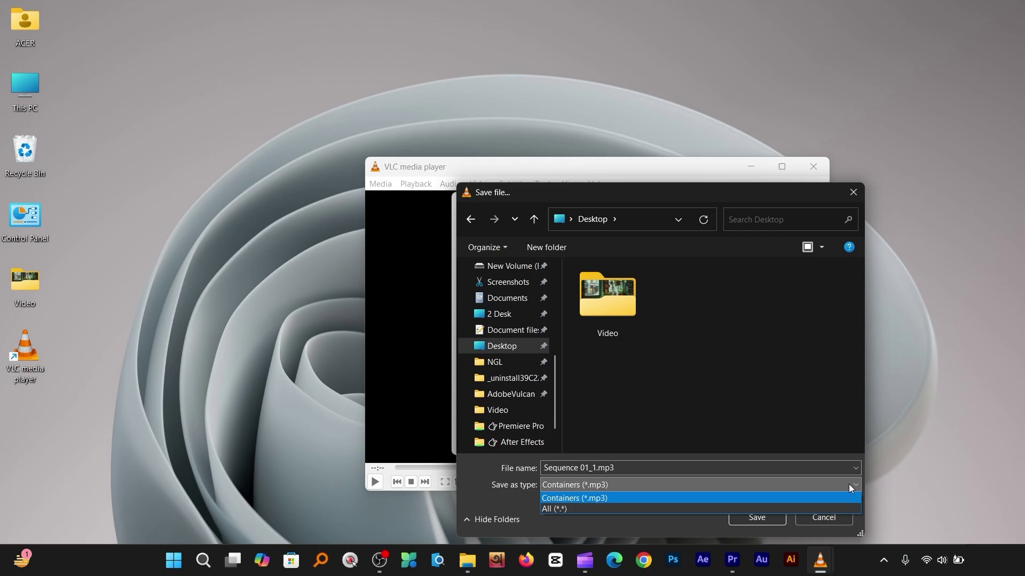
left_click(620, 497)
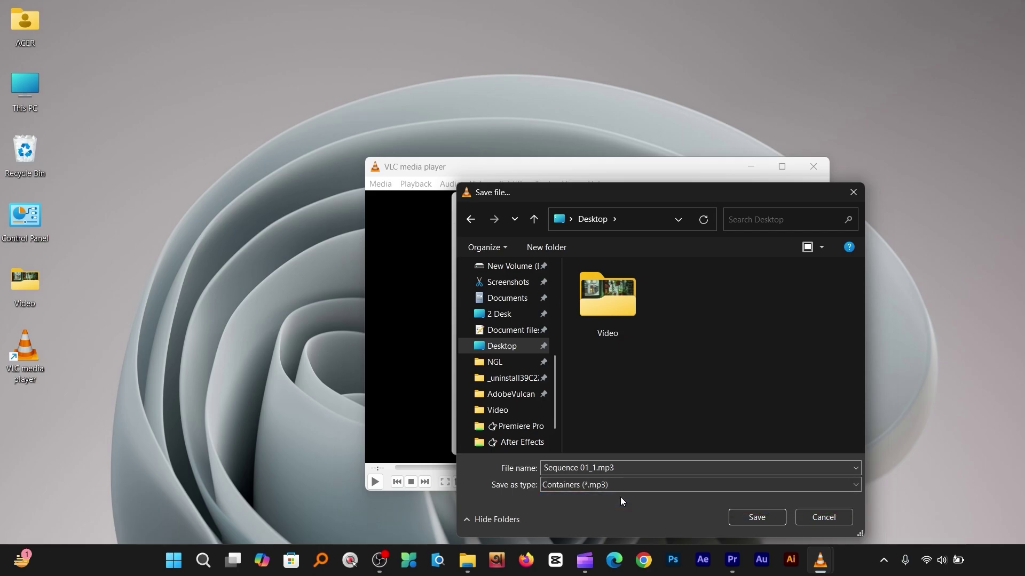
left_click(763, 517)
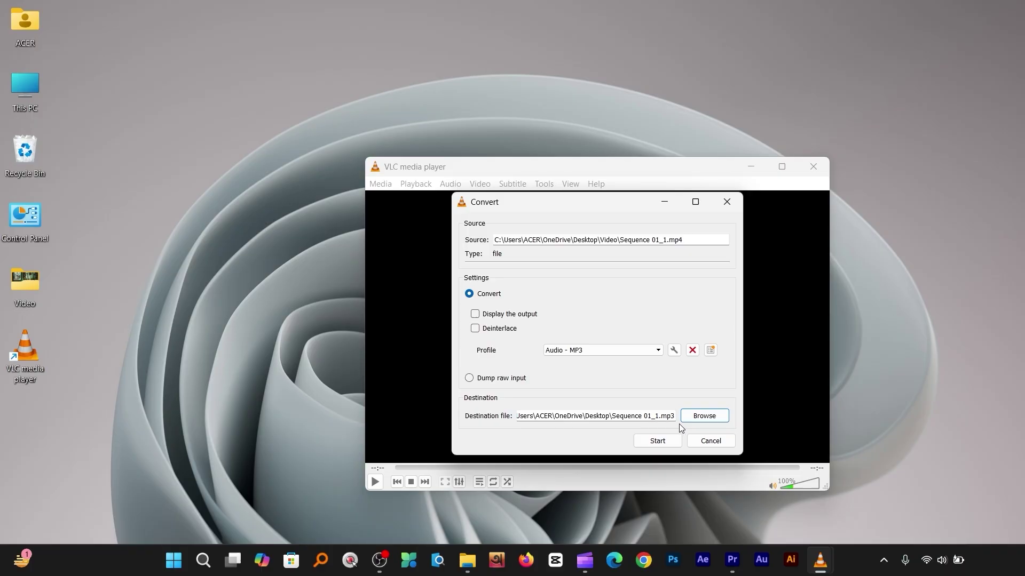
- Set the destination file to HHH in the Video folder and start the conversion, dismissing any overwrite request
left_click(704, 417)
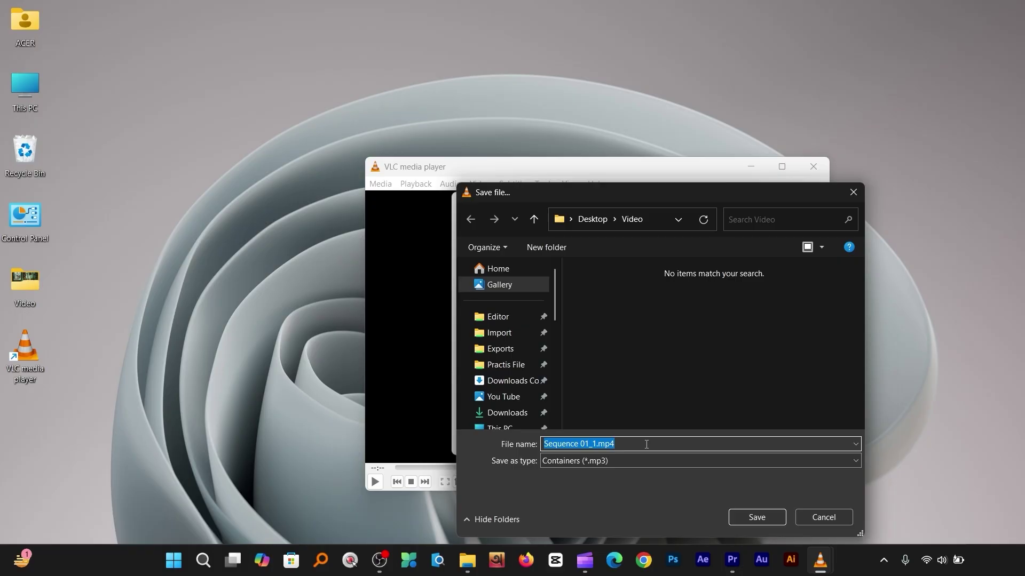
key("BackSpace")
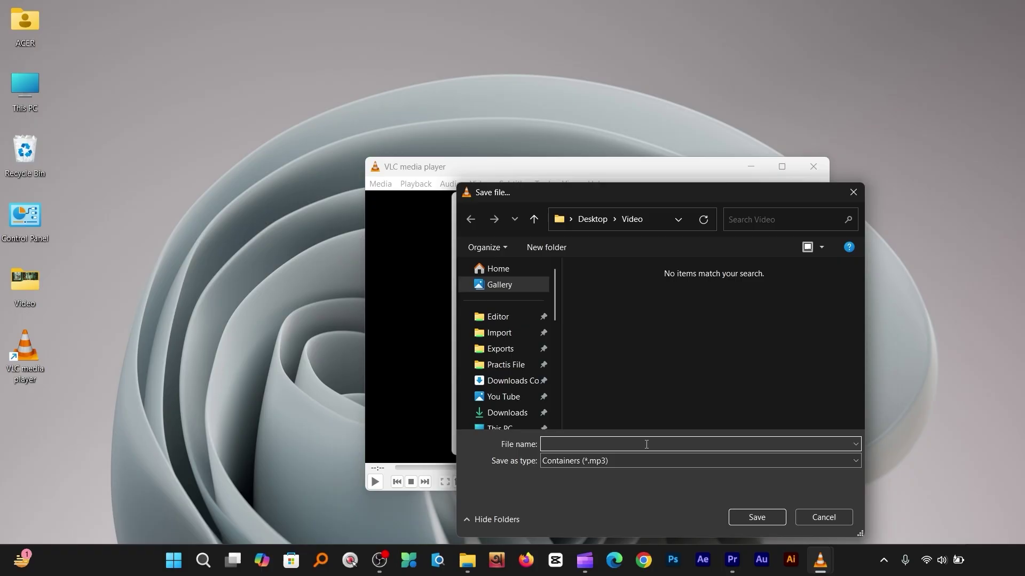
type("HHH")
left_click(757, 518)
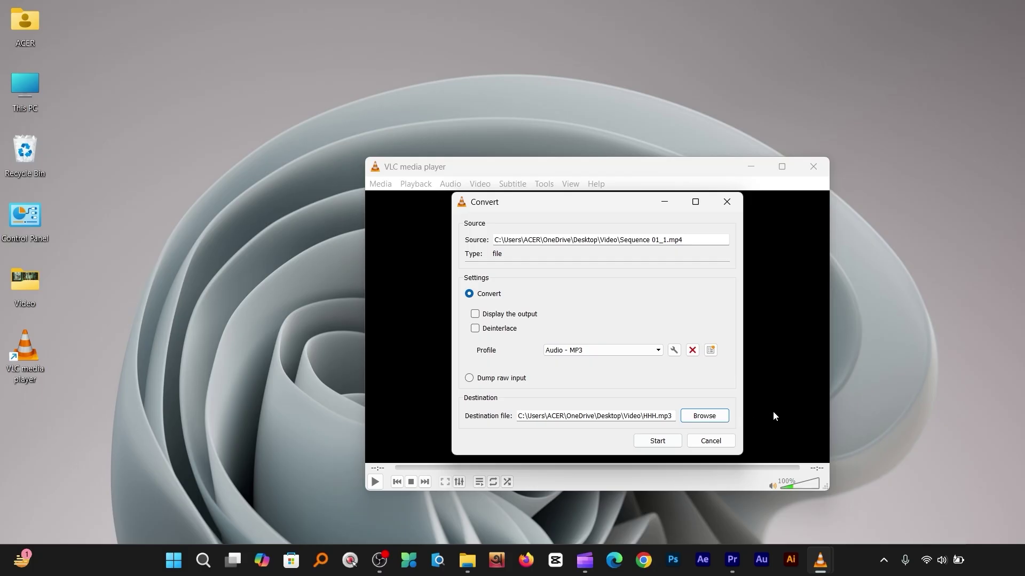
left_click(657, 441)
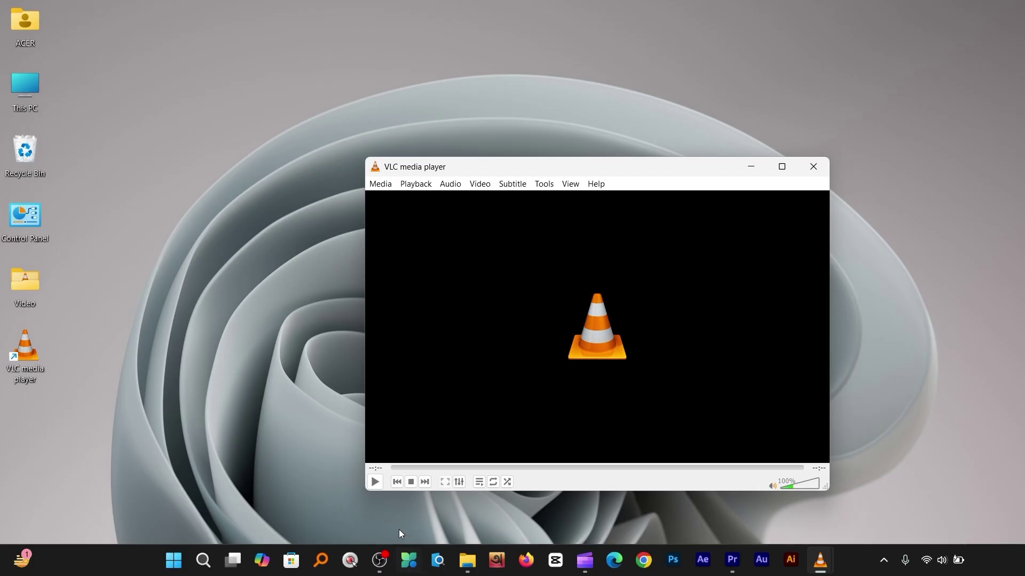
left_click(370, 484)
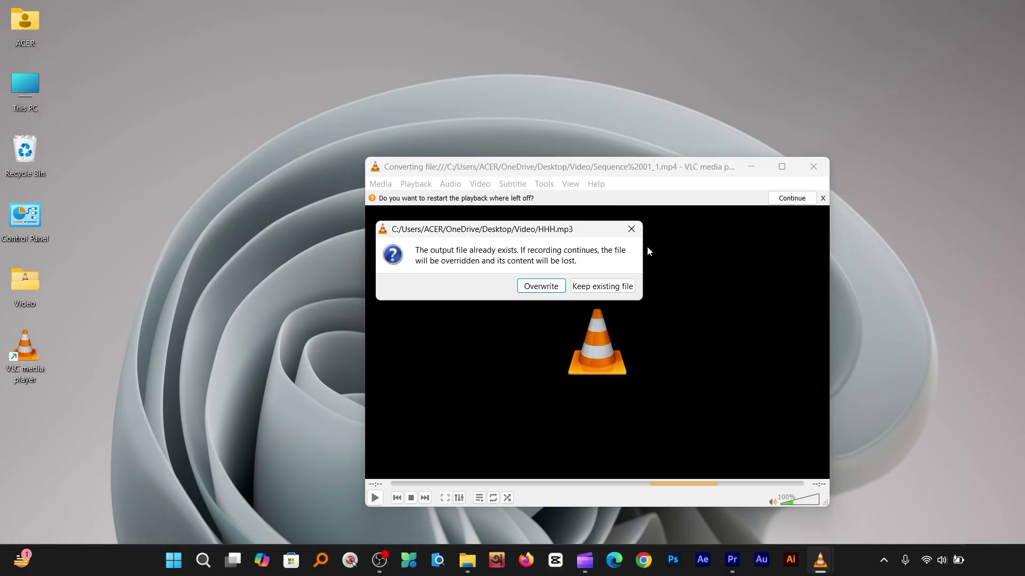
left_click(628, 229)
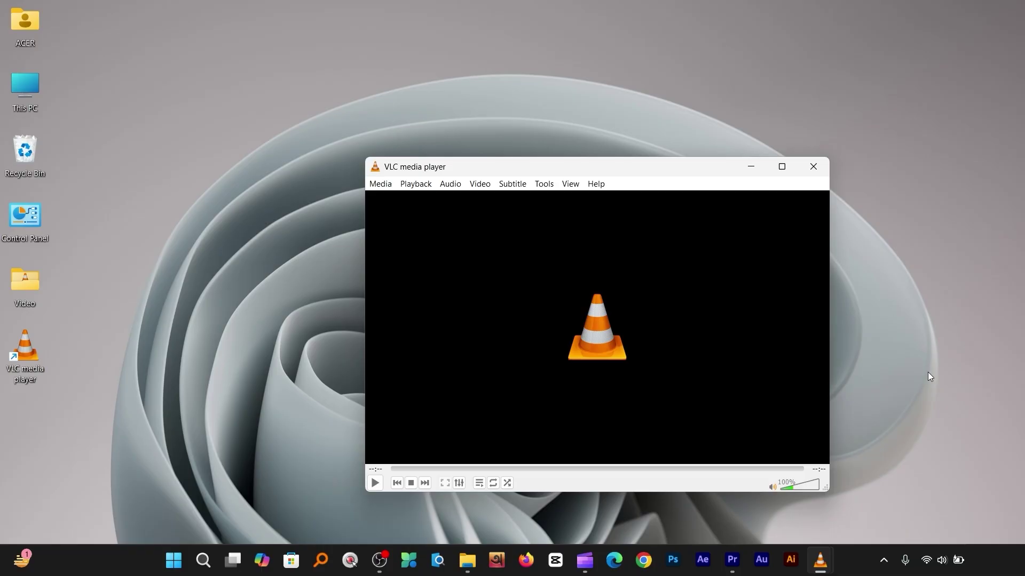
- Close the player, play the converted HHH.mp3 from the desktop's Video folder and pause it
left_click(813, 167)
double_click(18, 289)
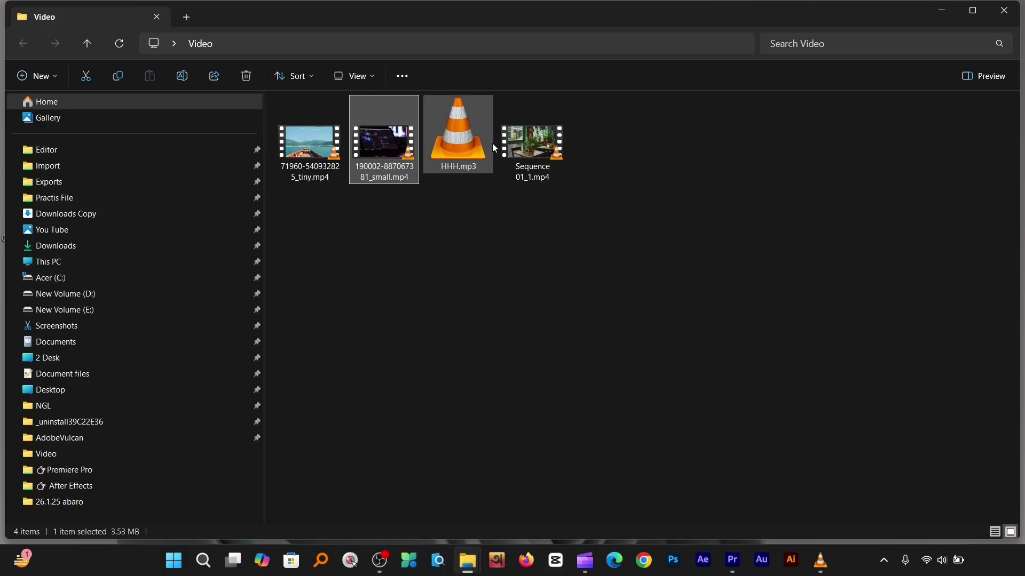
double_click(458, 144)
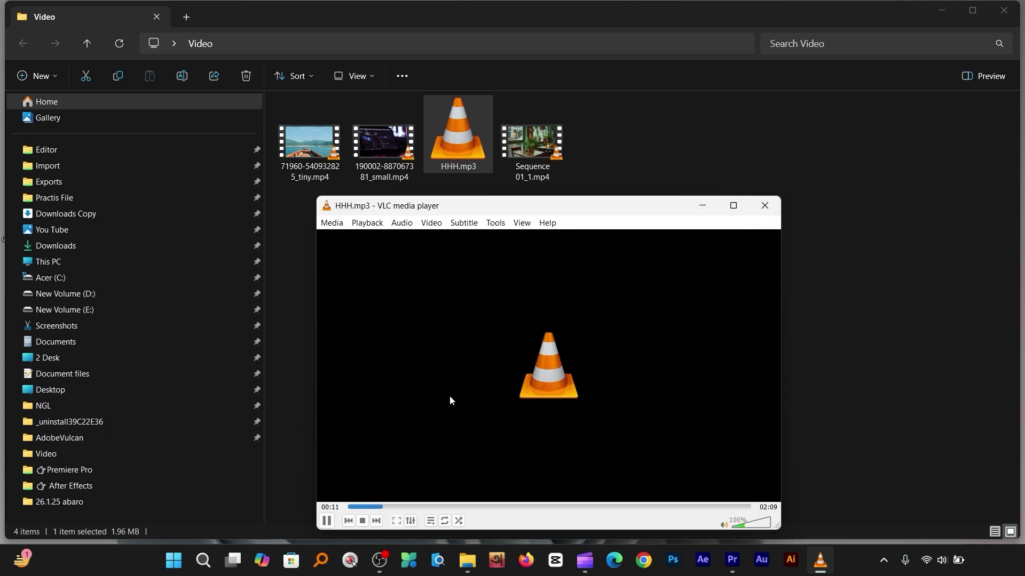
left_click(326, 521)
- Set the playback speed of HHH.mp3 to Normal Speed
left_click(357, 223)
mouse_move(495, 312)
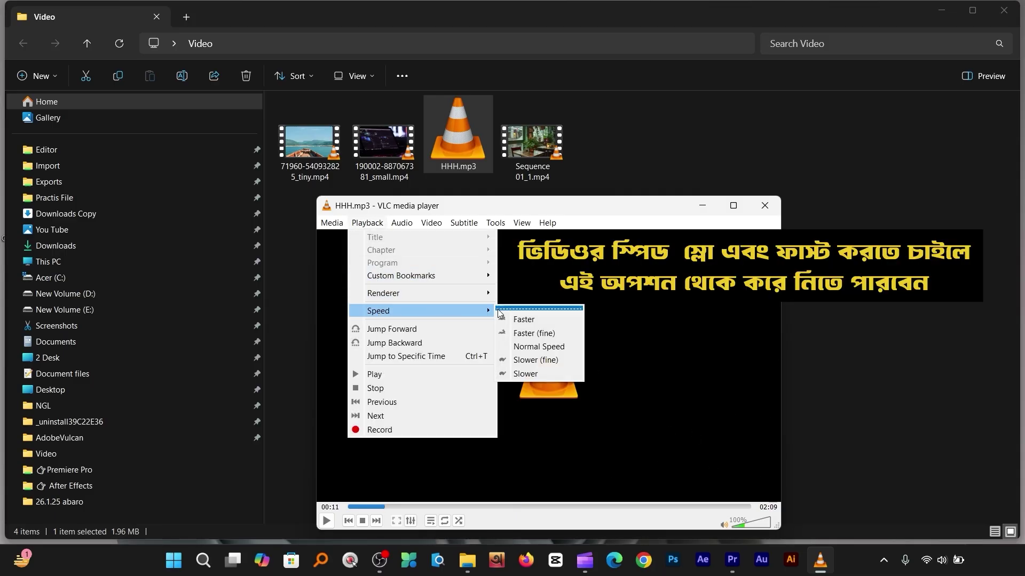
left_click(537, 348)
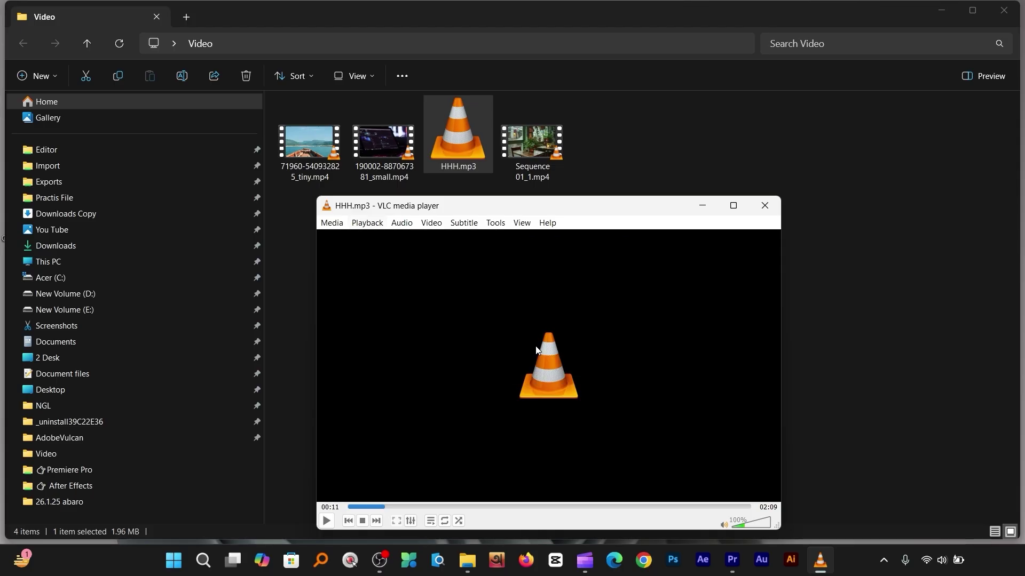